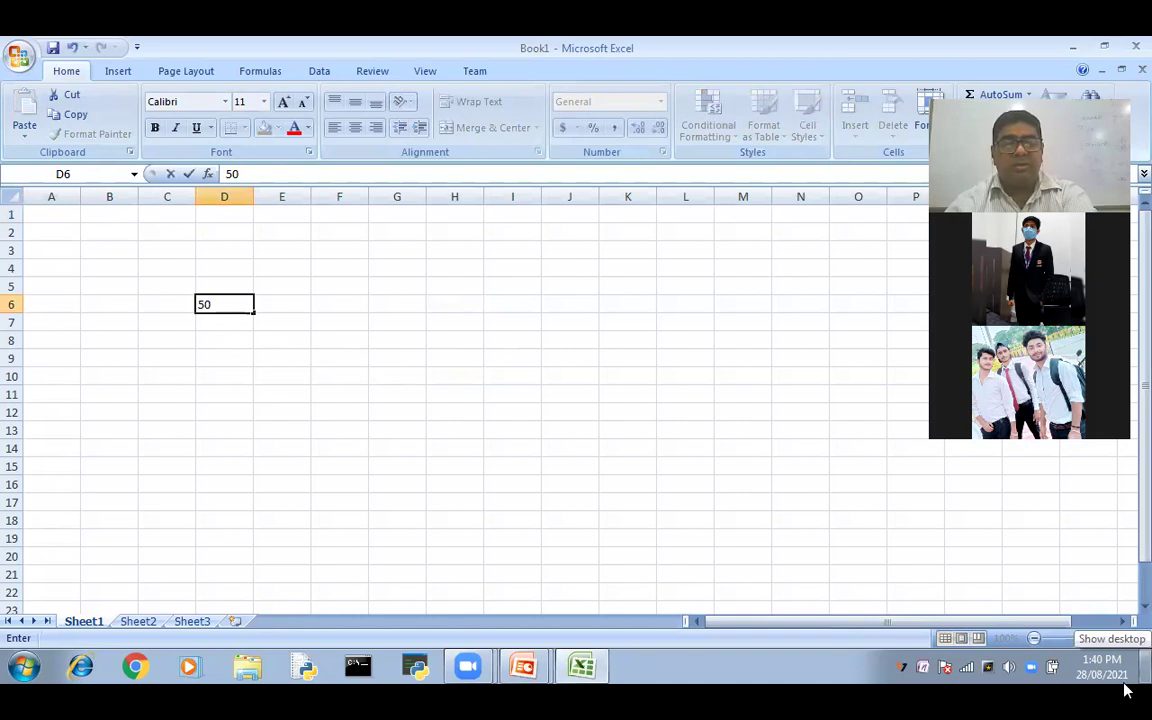
# Enter 43 in cell E6 and 10 in cell F6, beside the 50 in row 6.
pyautogui.write('43')
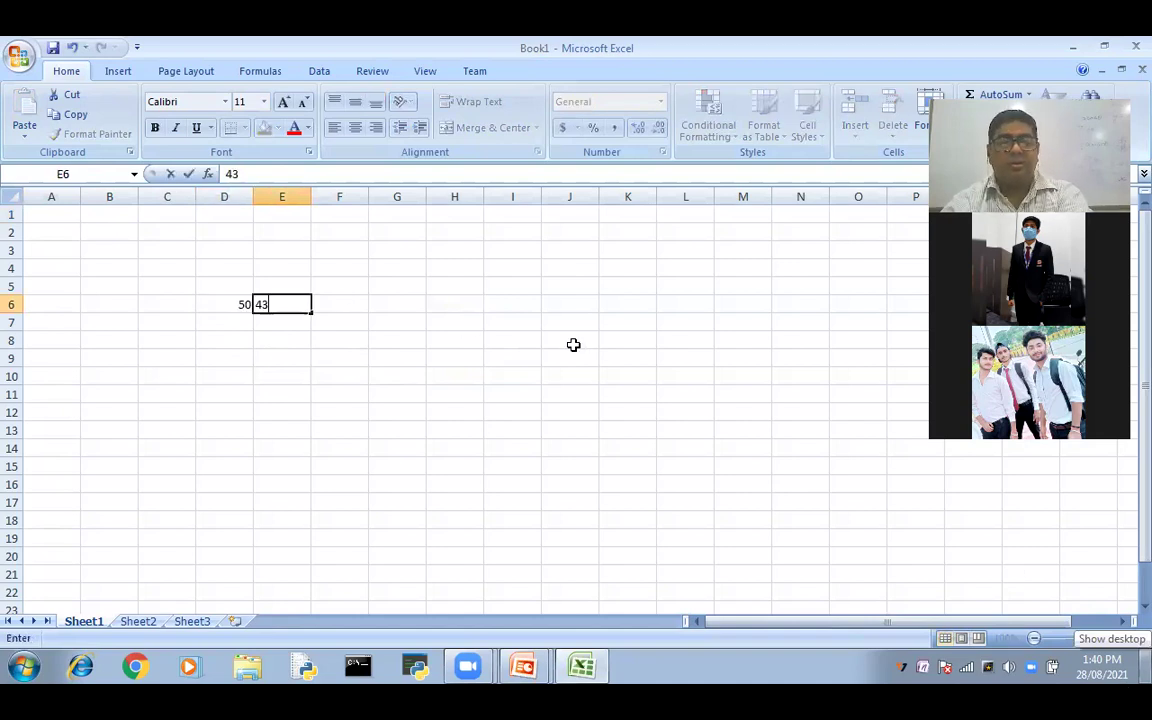
pyautogui.press('Tab')
pyautogui.write('10')
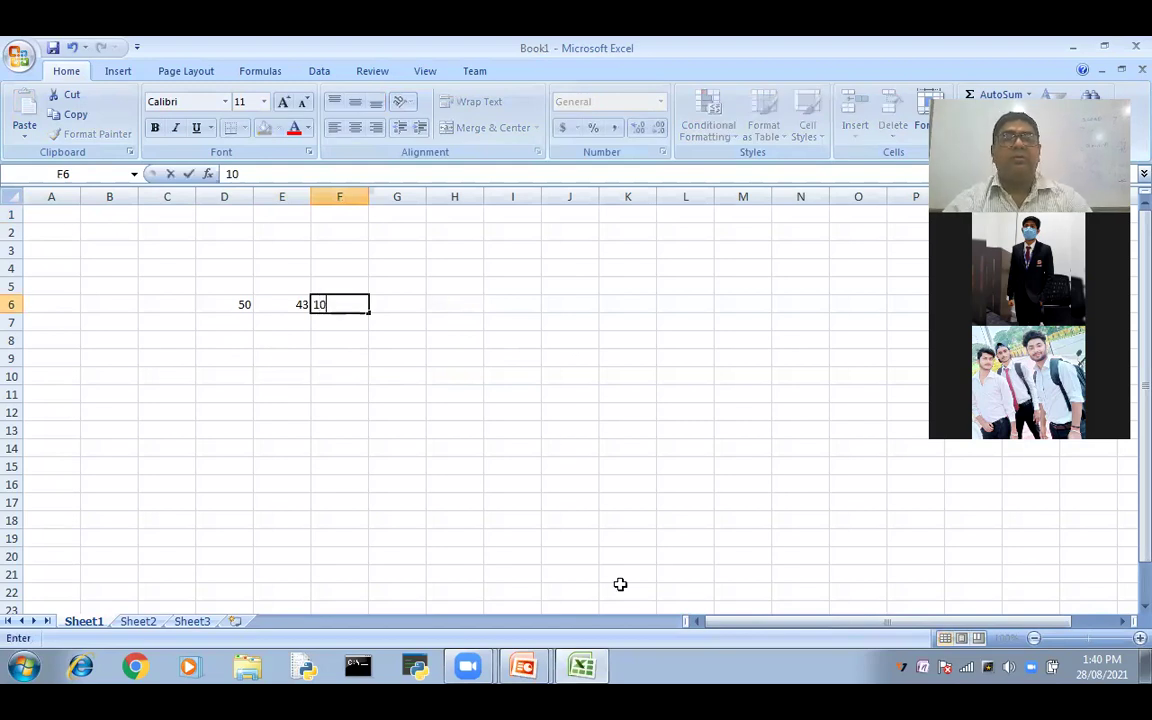
pyautogui.click(565, 448)
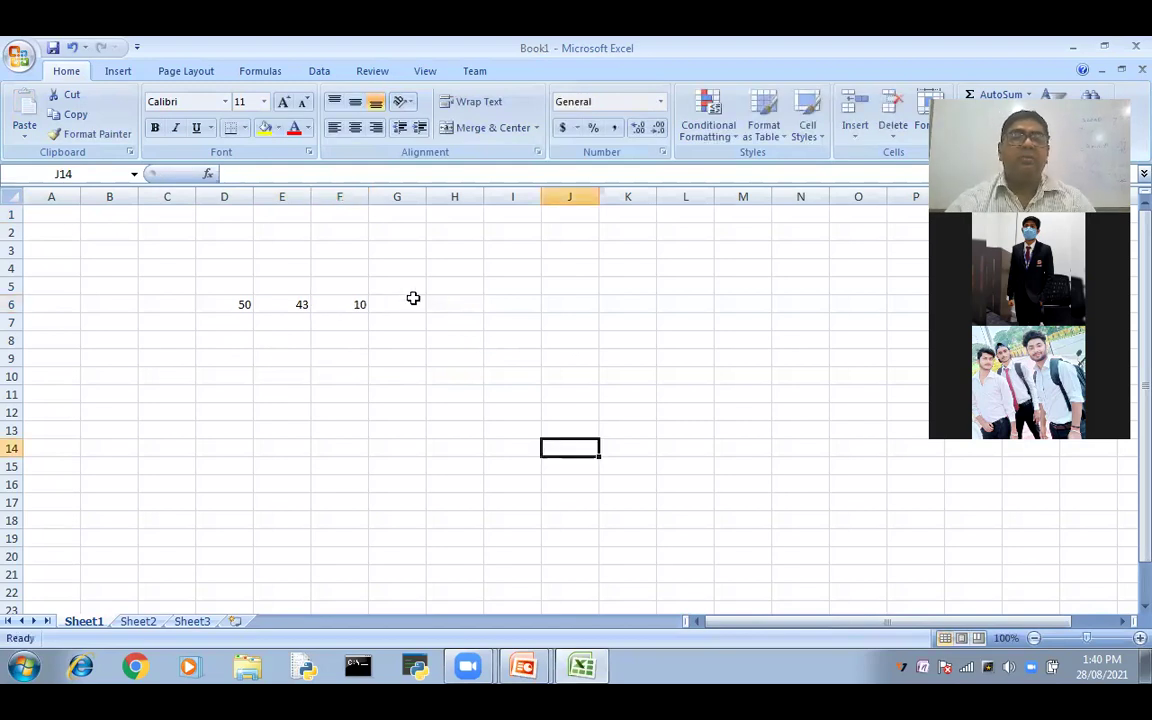
# Check the cell addresses of the three numbers in row 6, one cell after another.
pyautogui.click(1126, 641)
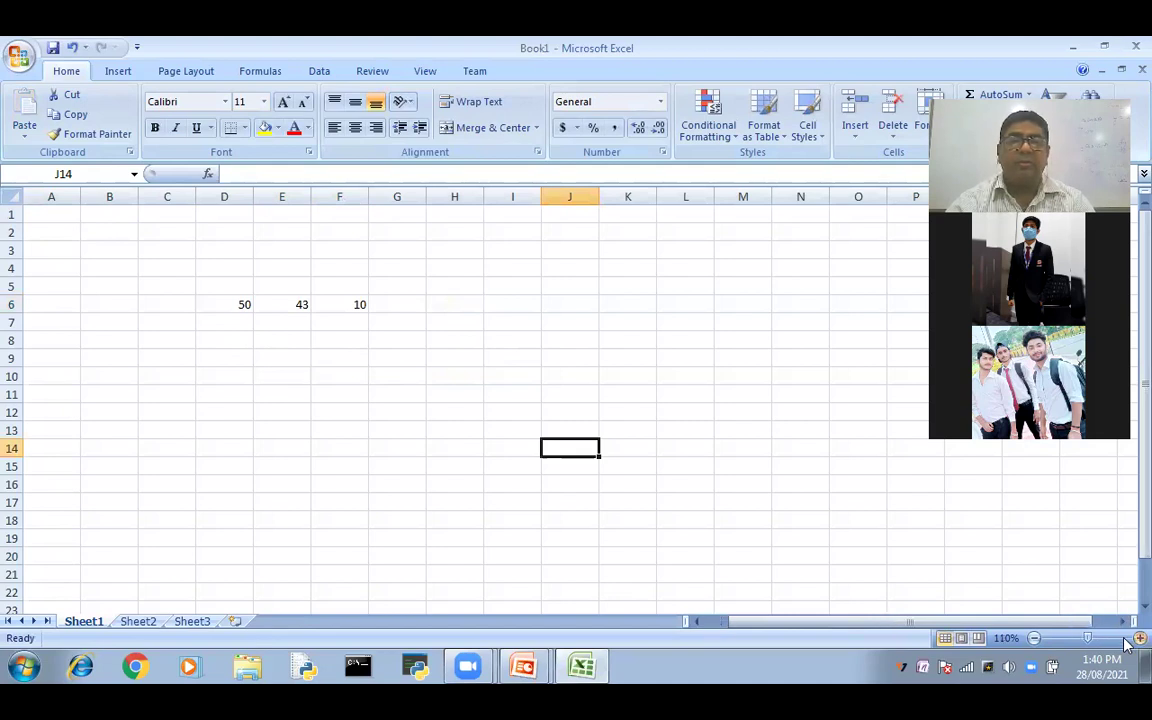
pyautogui.click(1126, 641)
pyautogui.click(1126, 641)
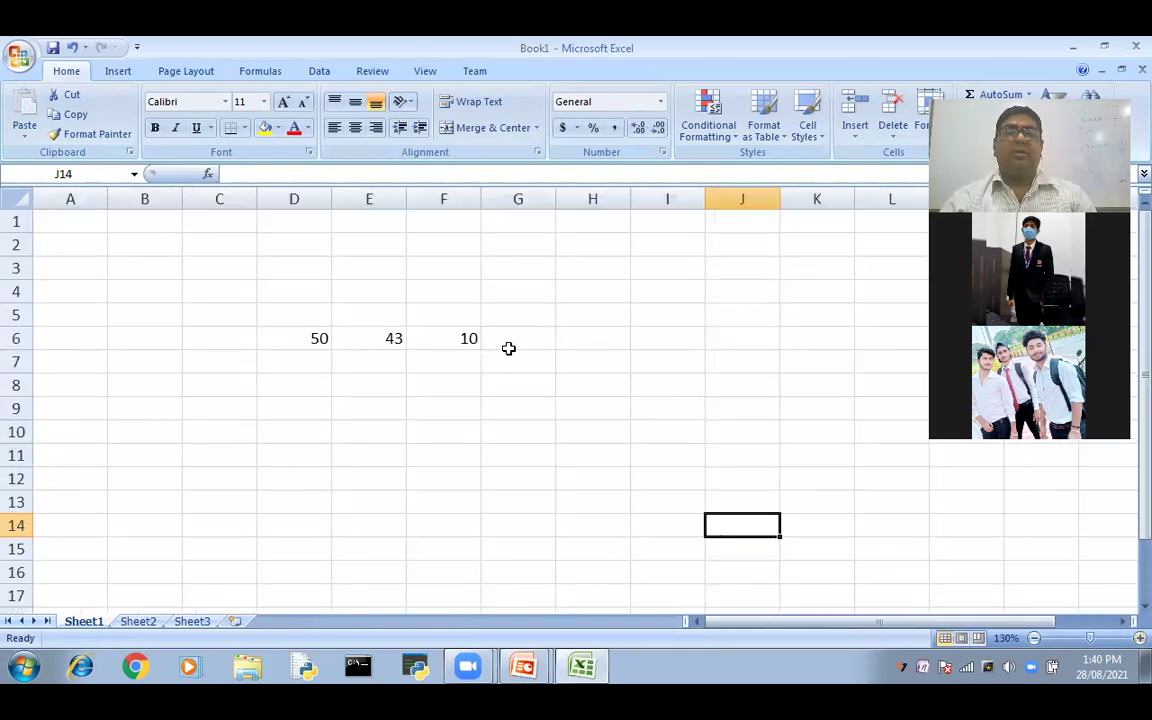
pyautogui.click(1126, 641)
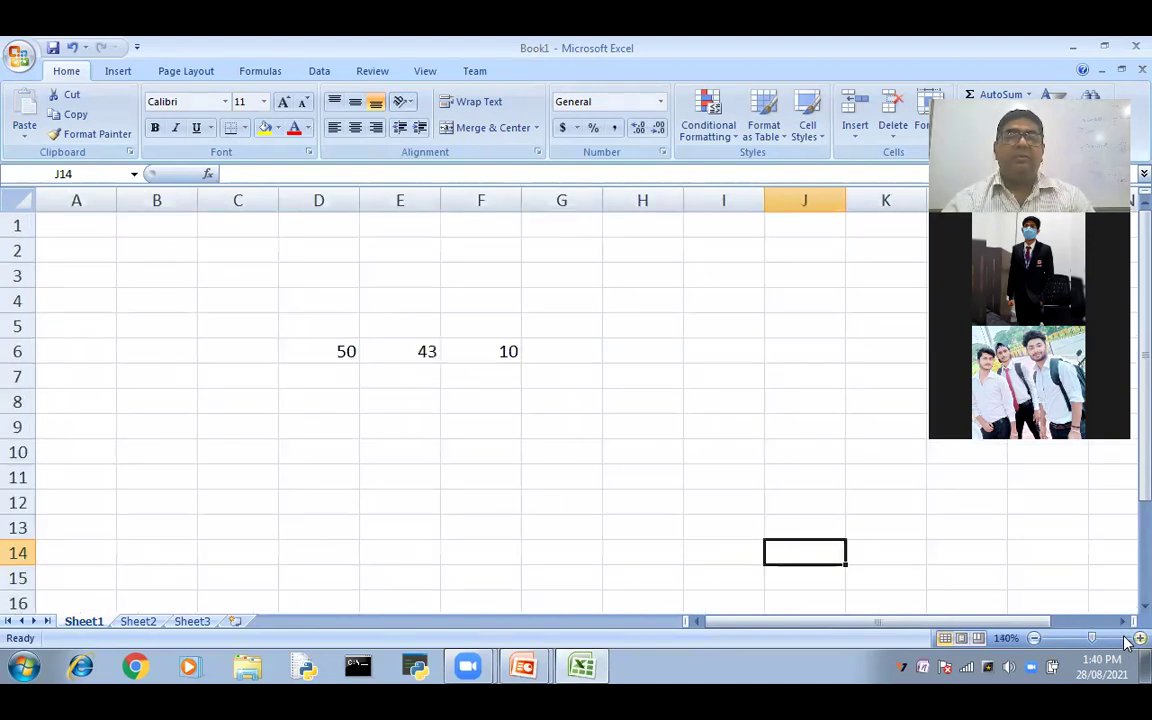
pyautogui.click(334, 353)
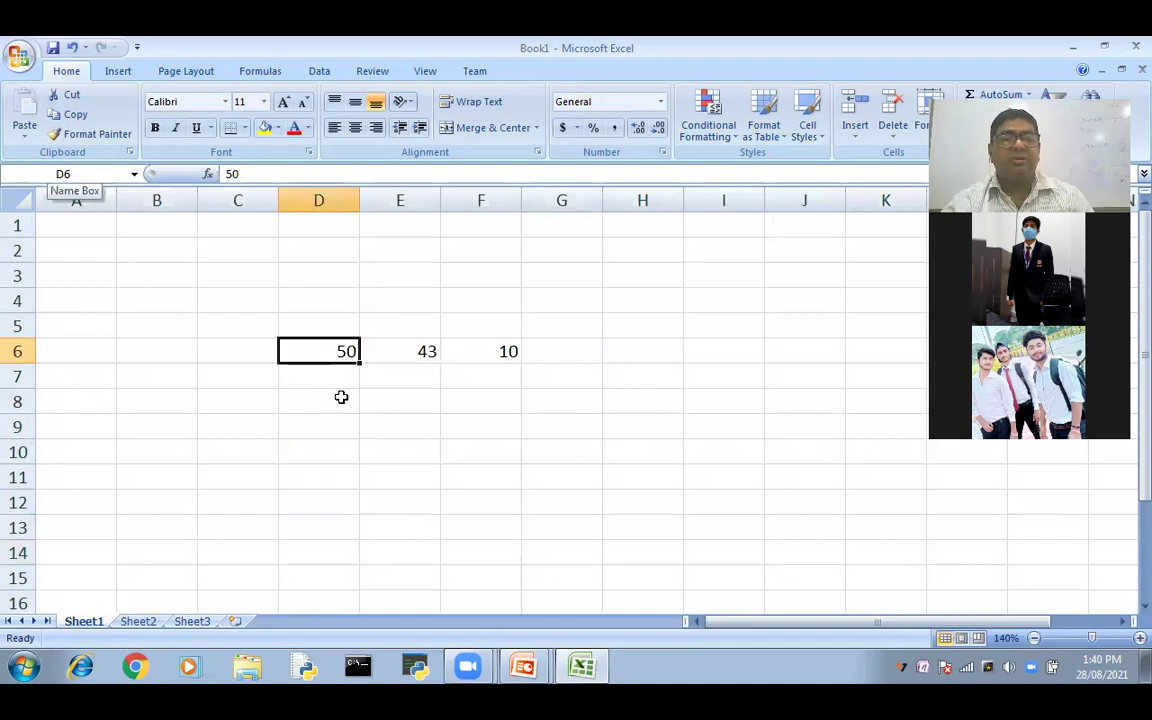
pyautogui.click(427, 353)
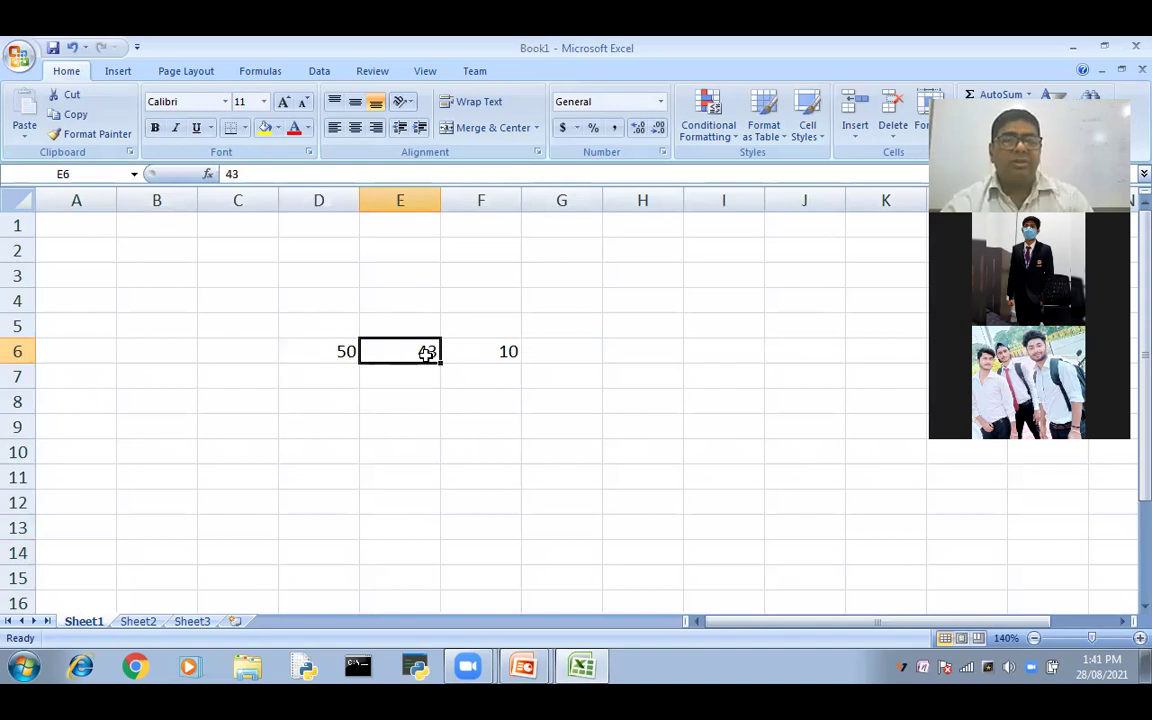
pyautogui.click(493, 353)
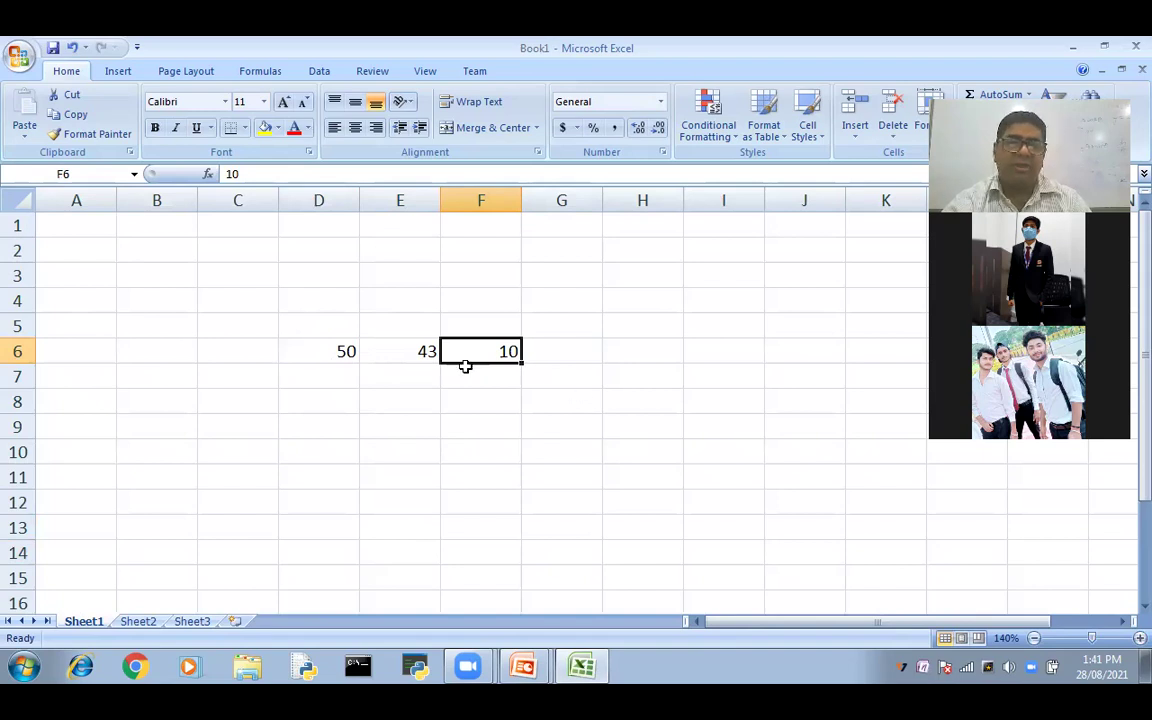
# Add the three row 6 numbers in cell H6 with the formula =D6+E6+F6 and widen column H slightly.
pyautogui.click(633, 354)
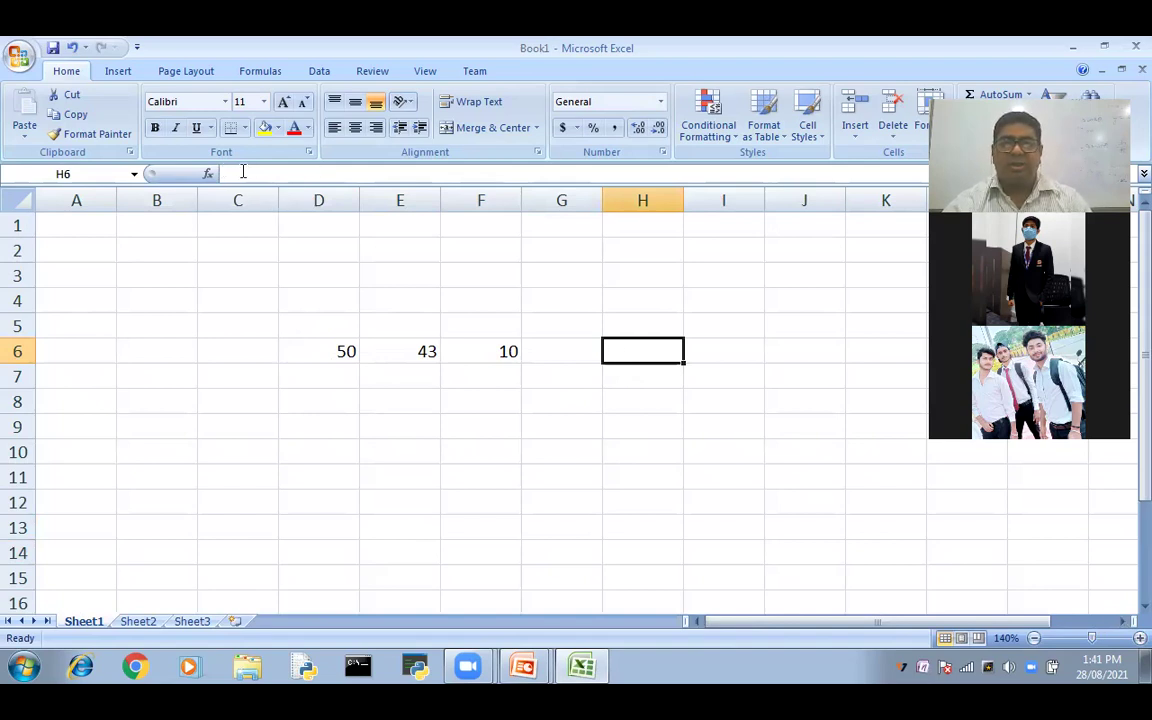
pyautogui.doubleClick(638, 351)
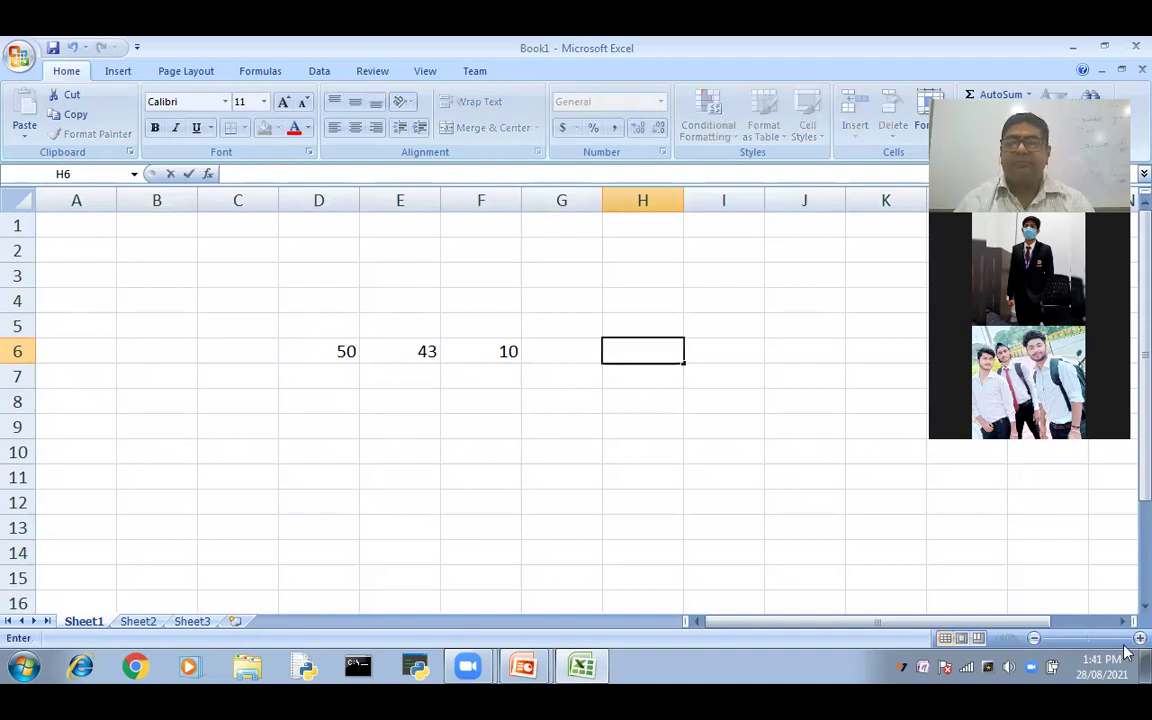
pyautogui.write('=')
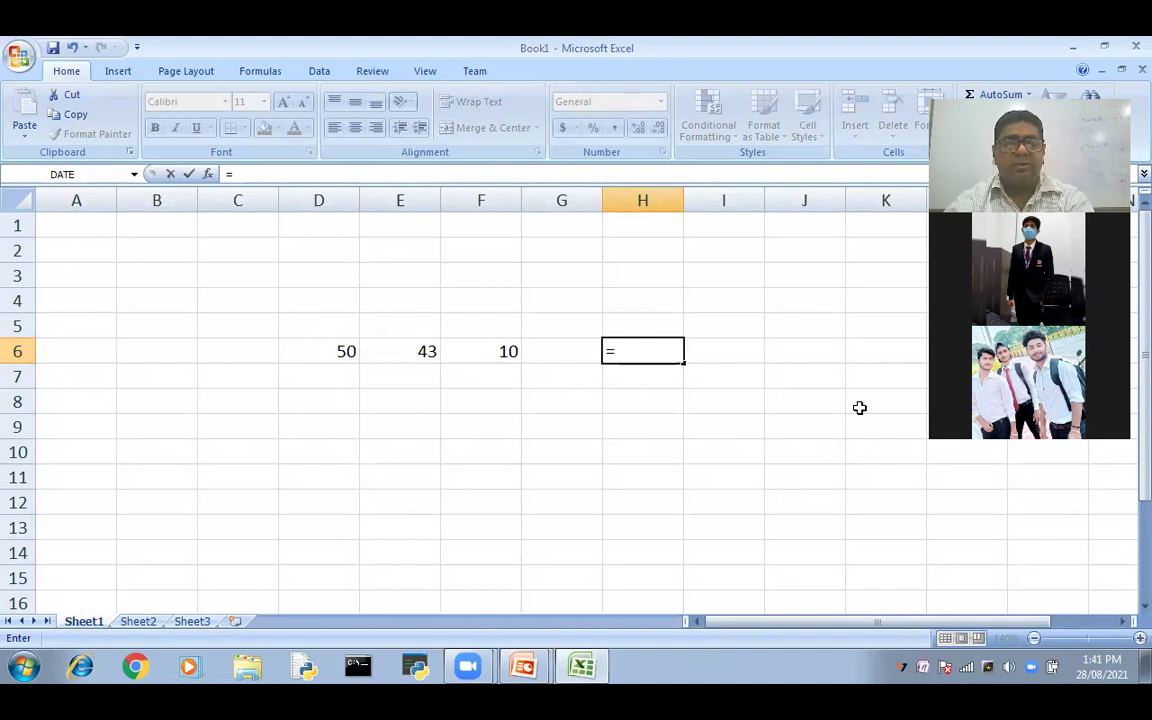
pyautogui.write('d6')
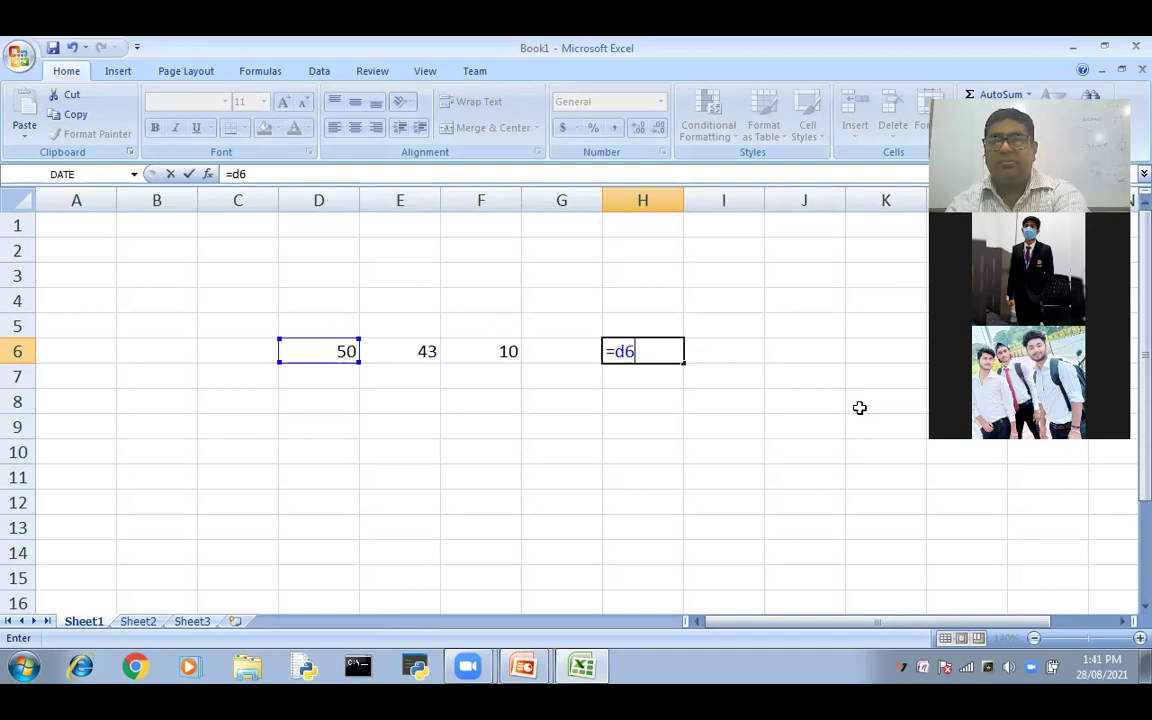
pyautogui.write('+')
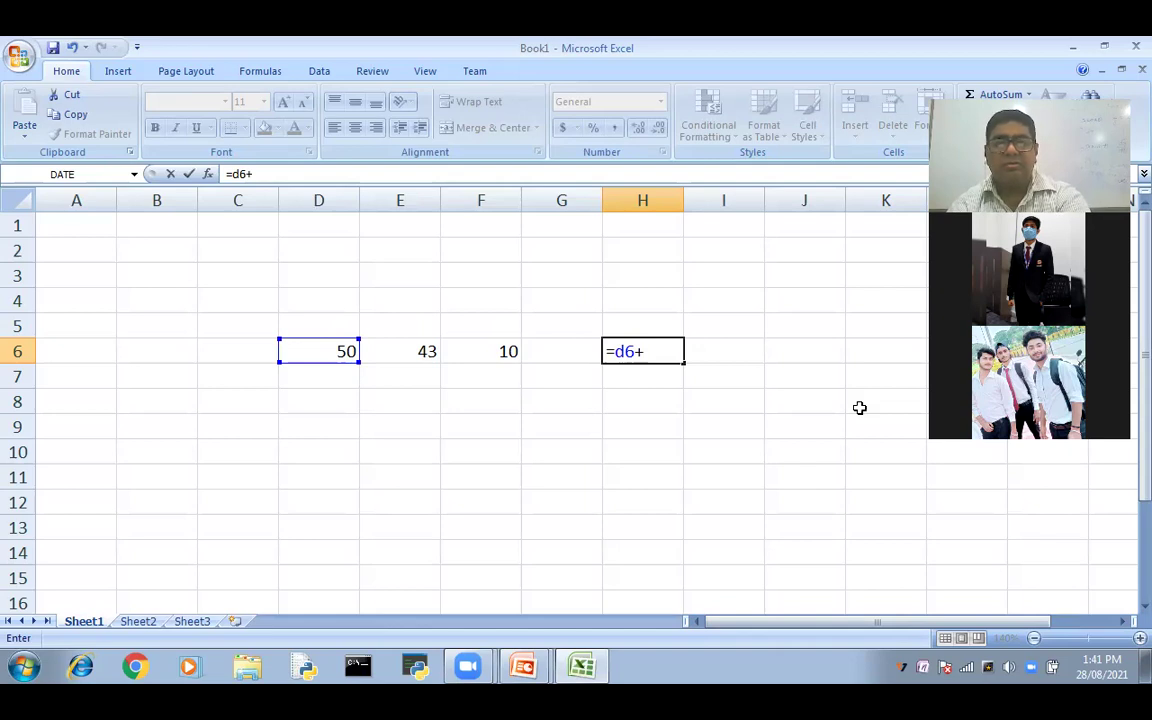
pyautogui.write('e6')
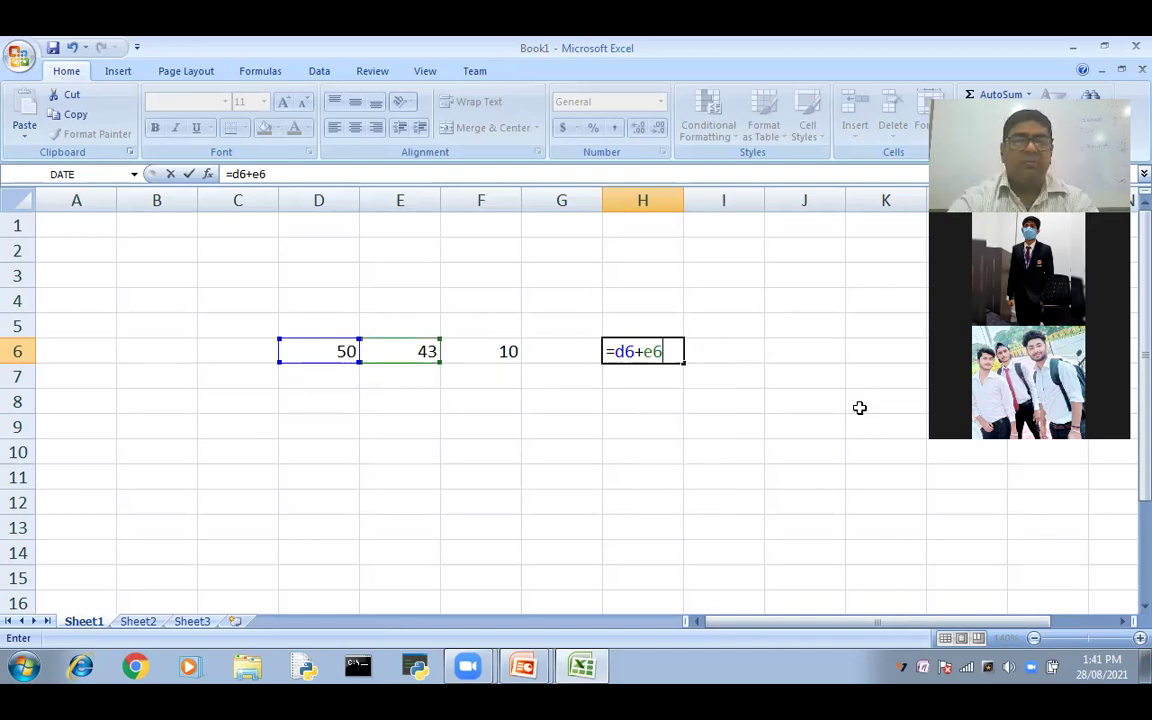
pyautogui.write('+')
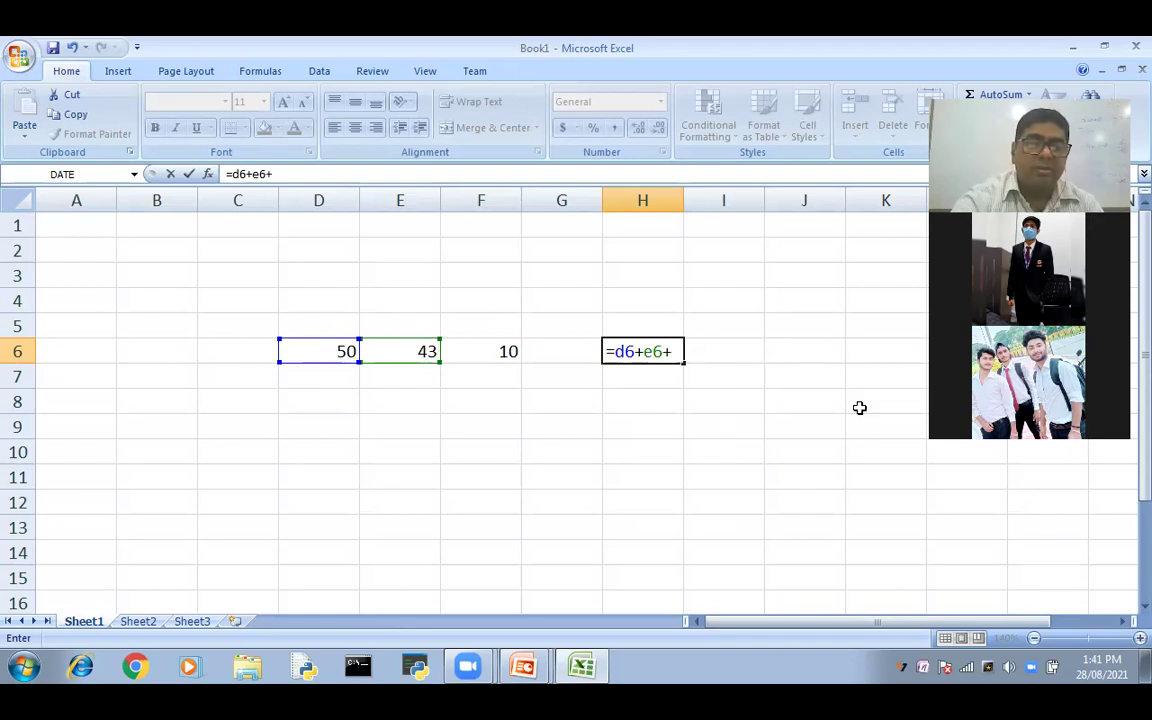
pyautogui.write('f')
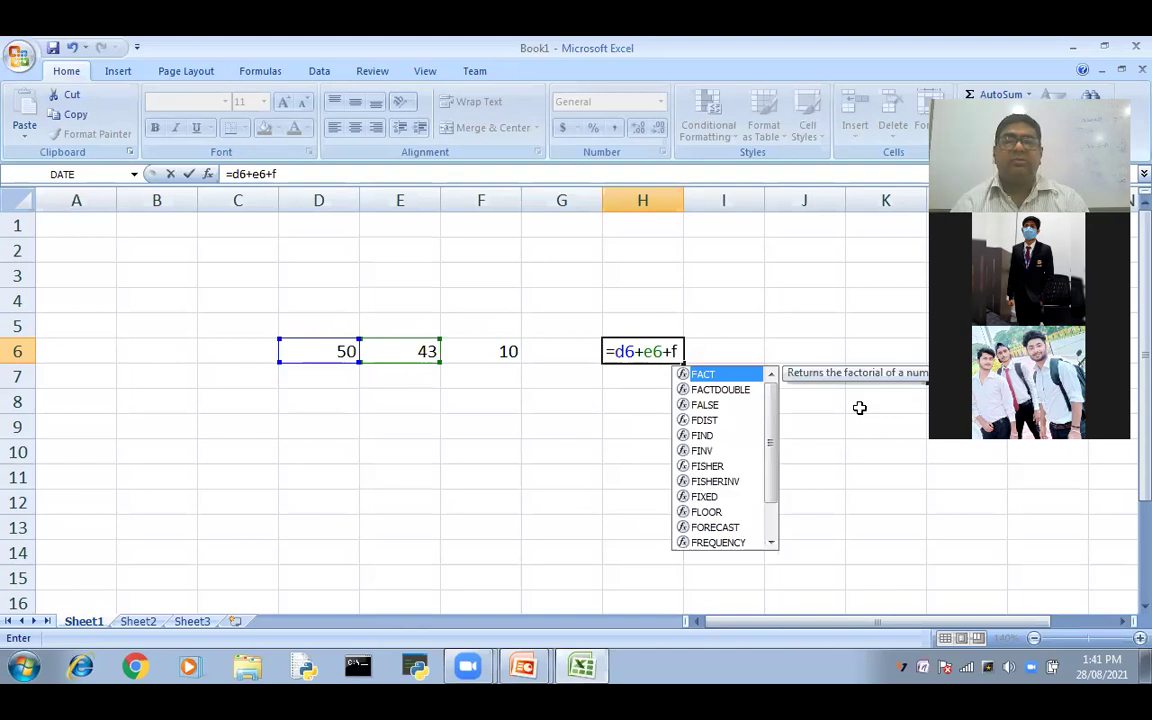
pyautogui.write('6')
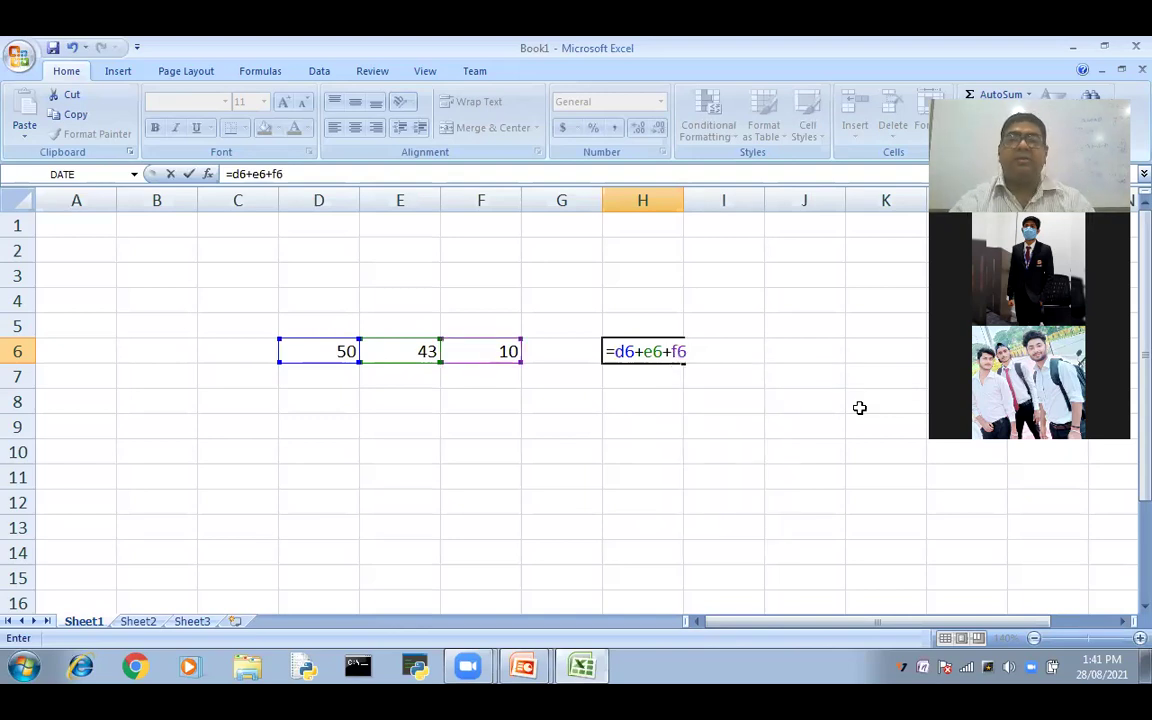
pyautogui.press('Return')
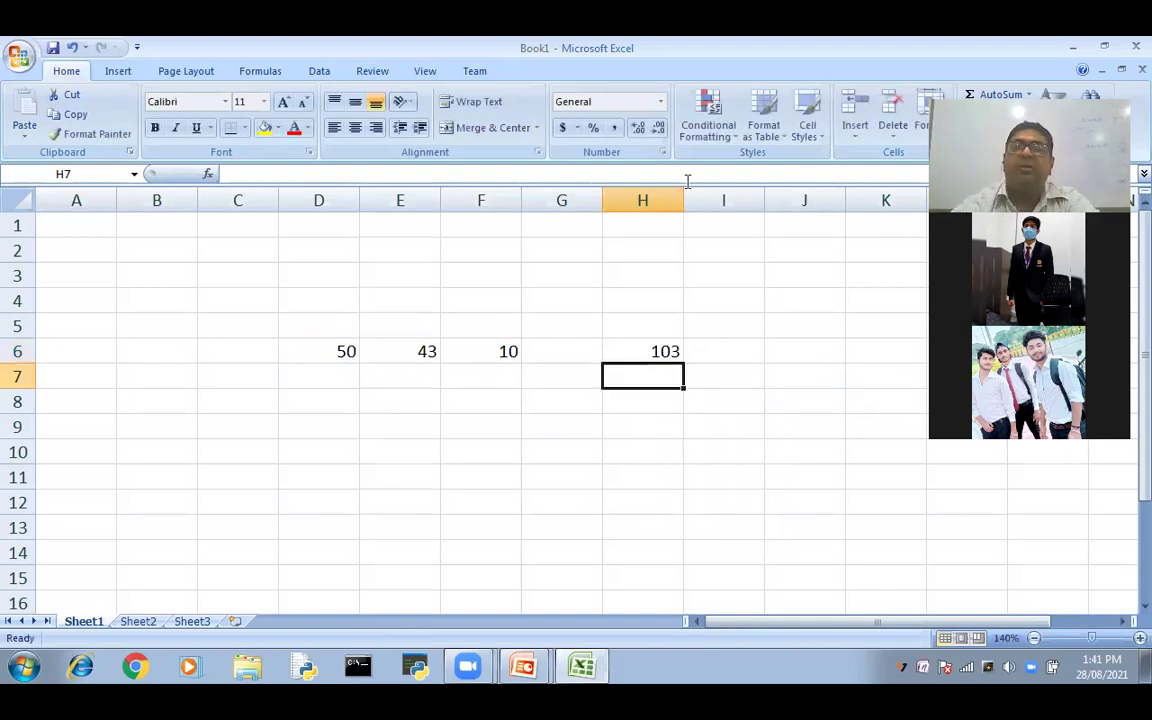
pyautogui.moveTo(683, 198); pyautogui.dragTo(697, 198)
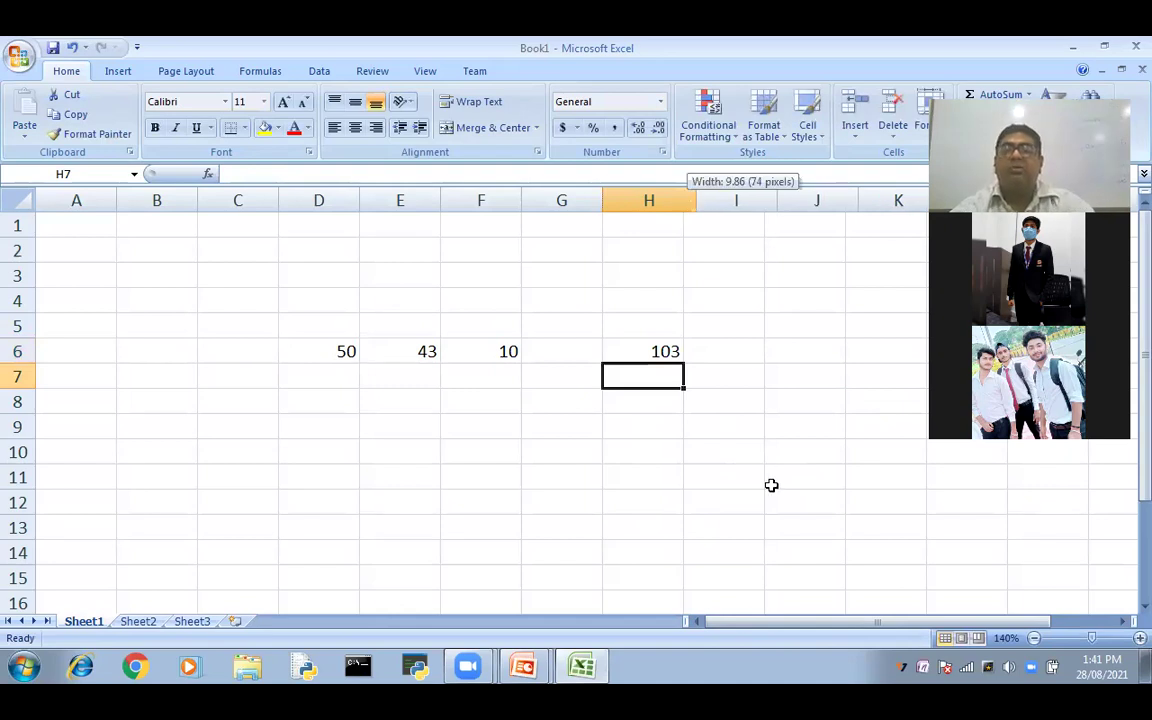
pyautogui.click(771, 485)
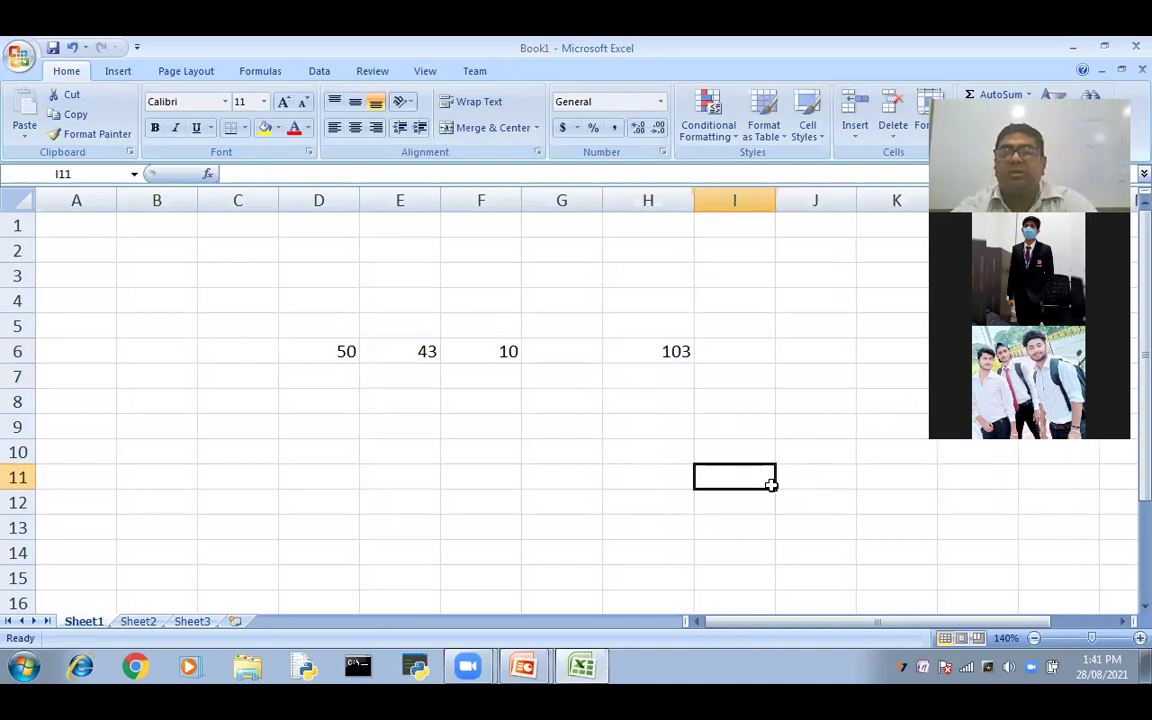
# Review the formula in cell H6 and clear it from the cell.
pyautogui.click(647, 349)
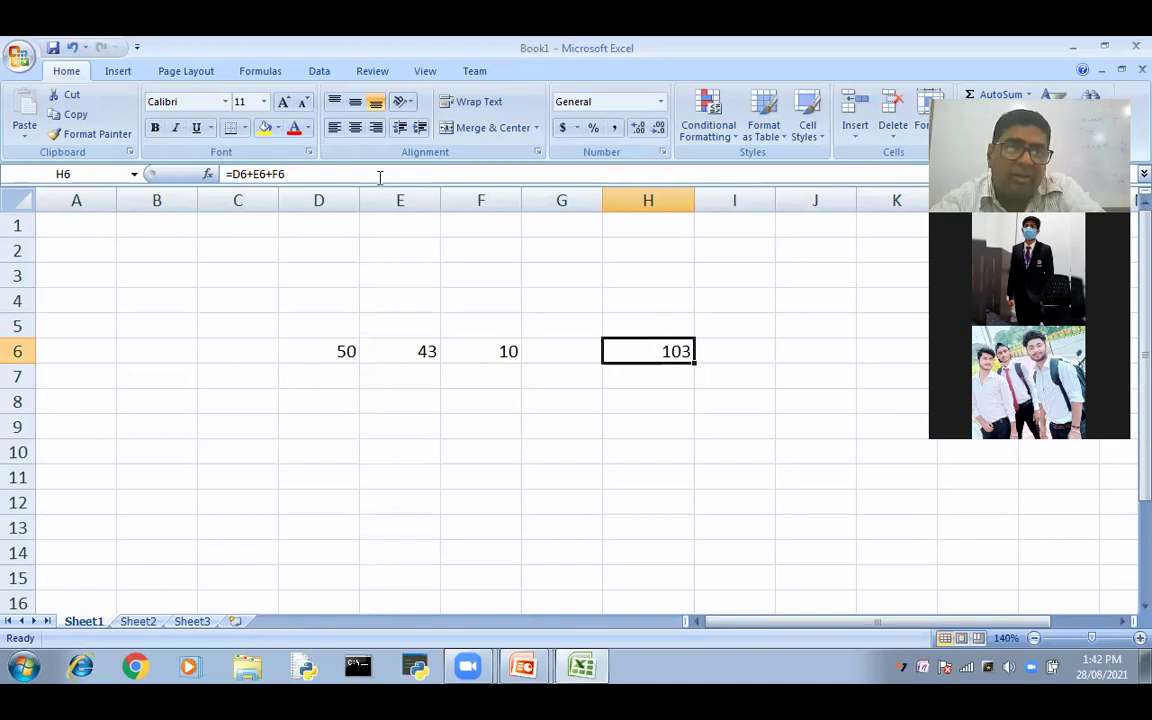
pyautogui.moveTo(289, 174); pyautogui.dragTo(225, 174)
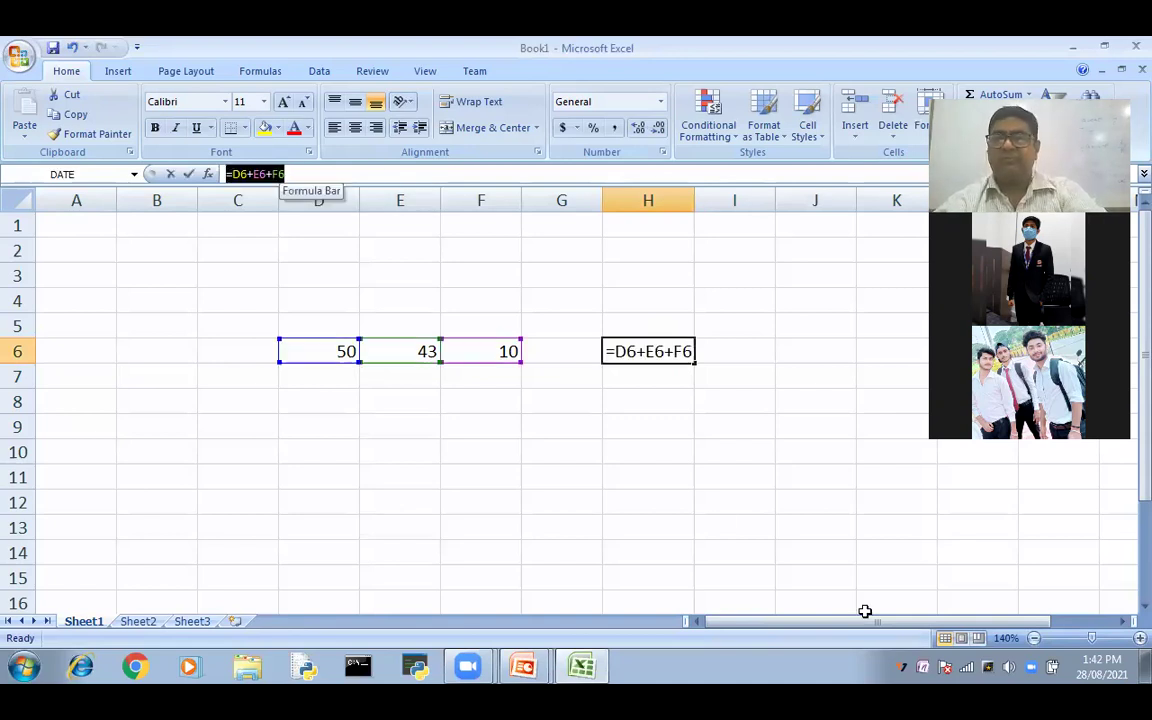
pyautogui.click(706, 519)
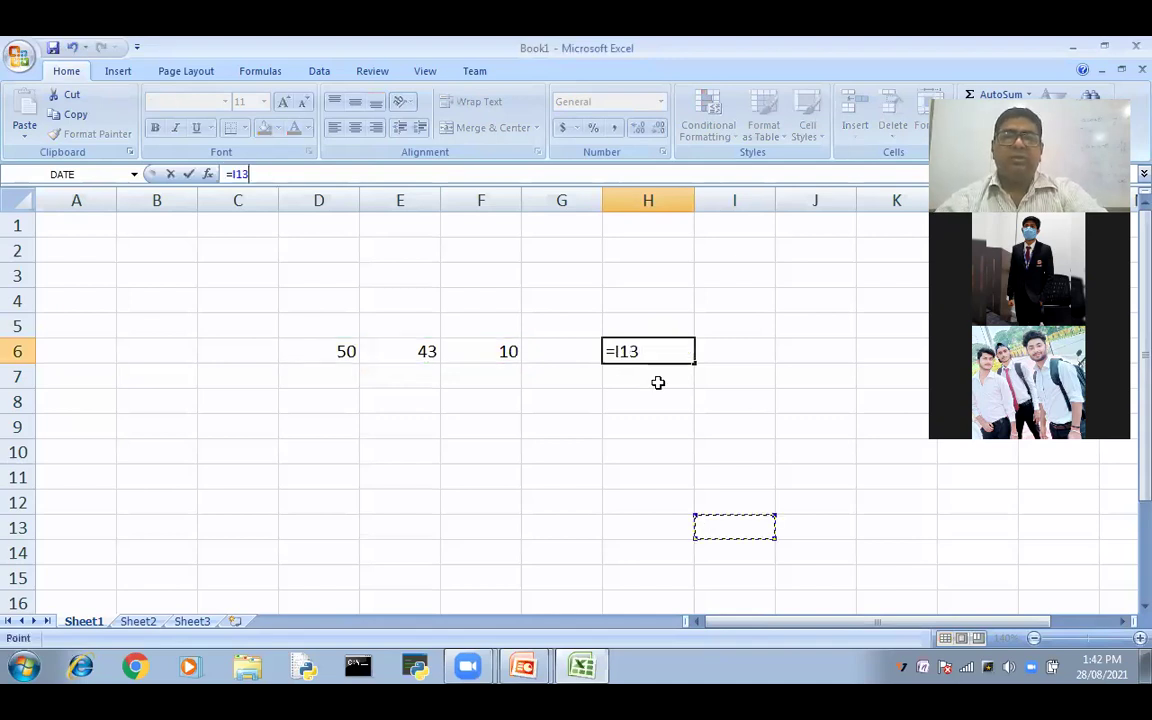
pyautogui.click(659, 350)
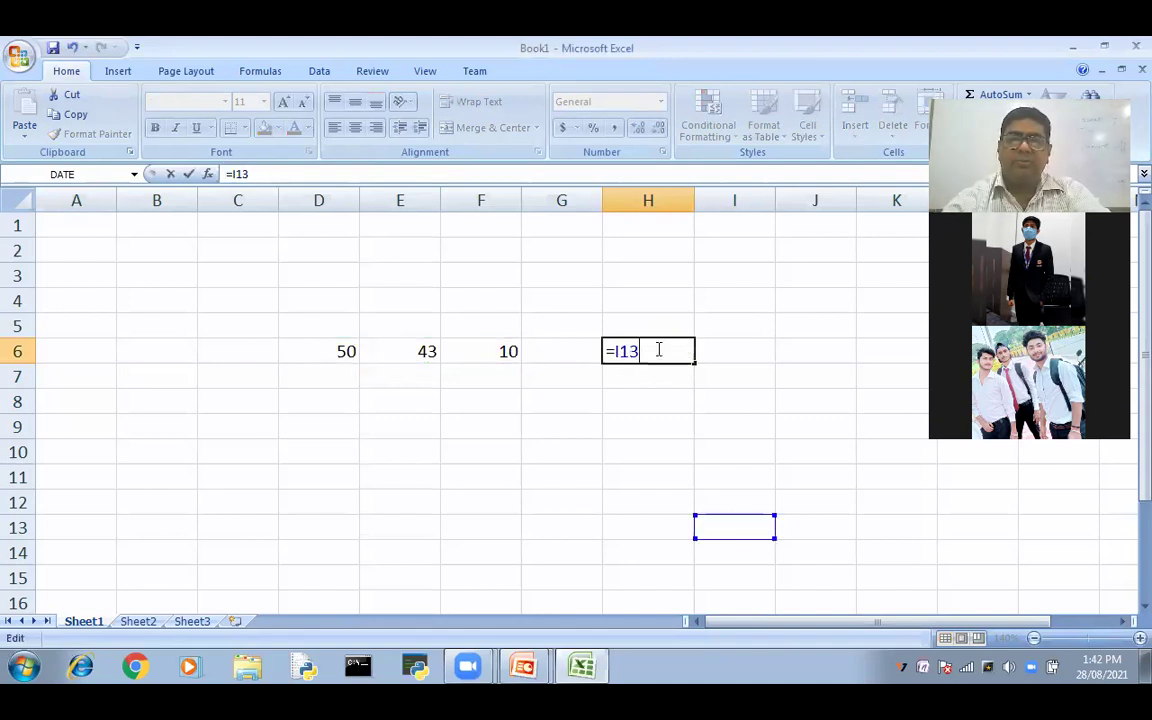
pyautogui.press('BackSpace')
pyautogui.press('BackSpace')
pyautogui.press('Escape')
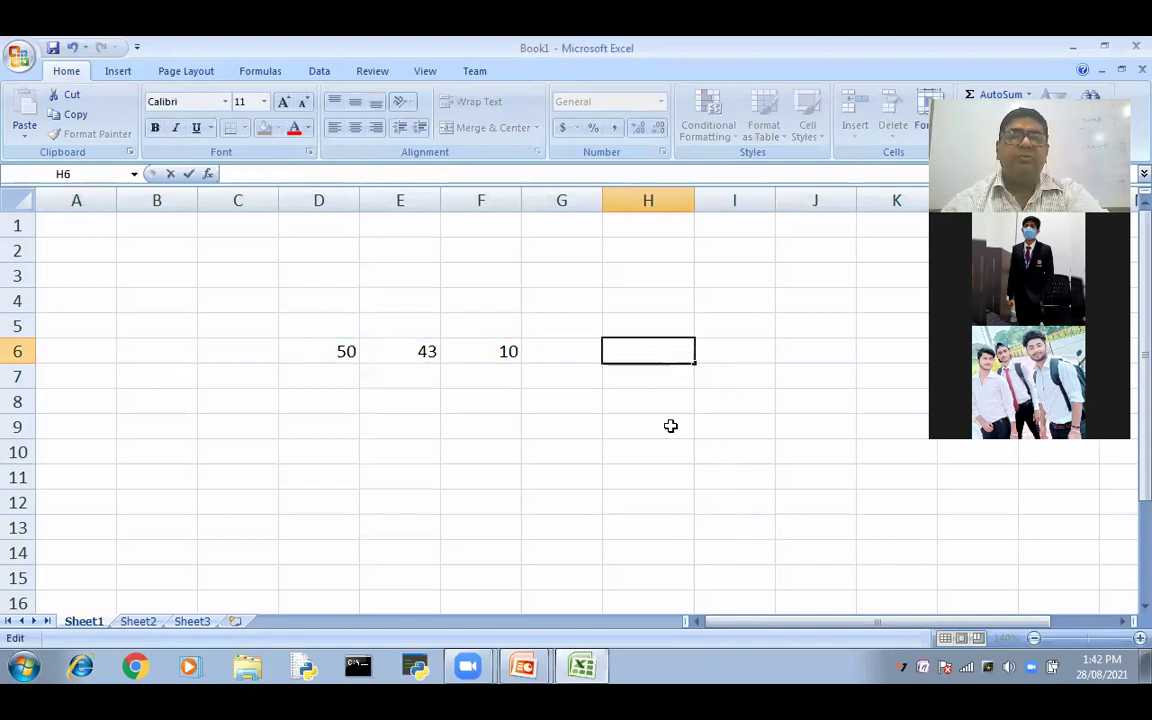
pyautogui.press('Down')
pyautogui.press('Down')
pyautogui.press('Down')
# Rebuild the sum formula =D6+E6+F6 in cell H6, picking each reference directly from the sheet.
pyautogui.click(620, 352)
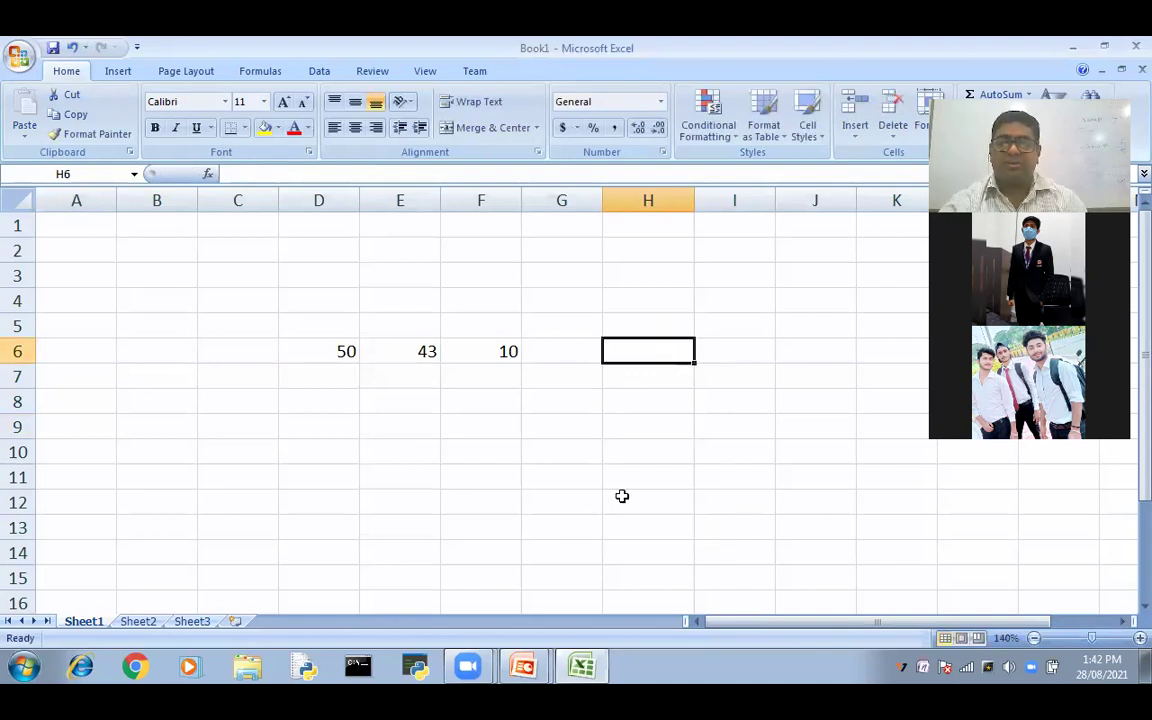
pyautogui.write('=')
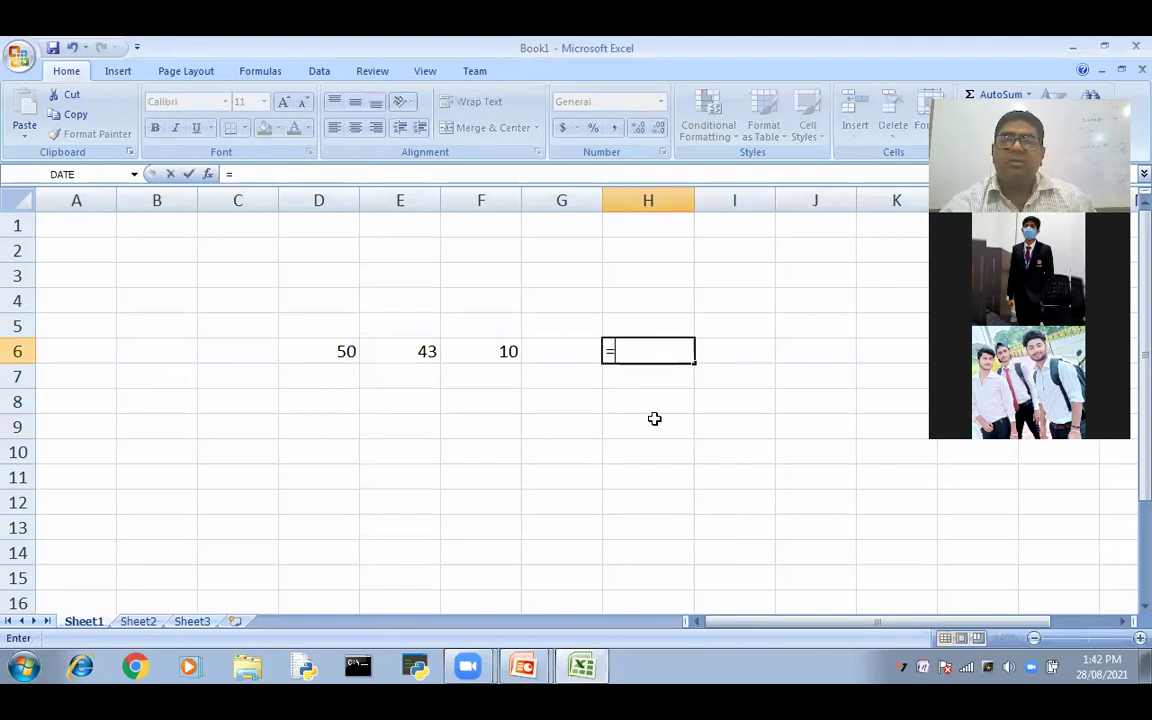
pyautogui.click(325, 351)
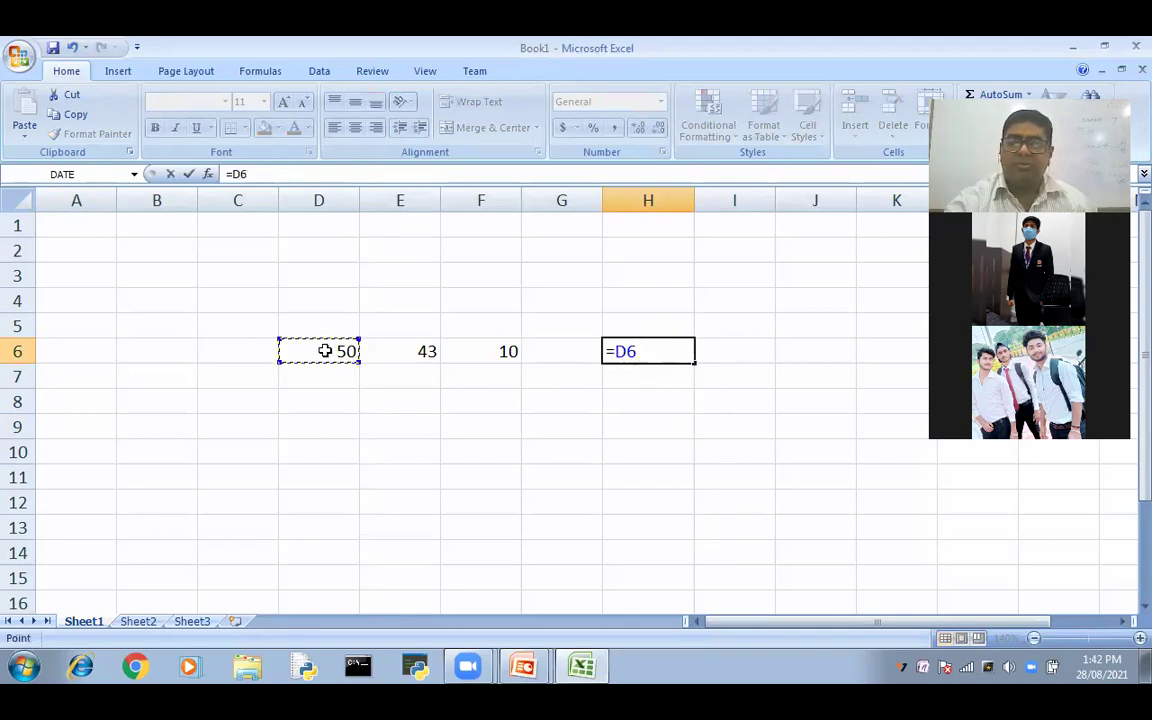
pyautogui.write('+')
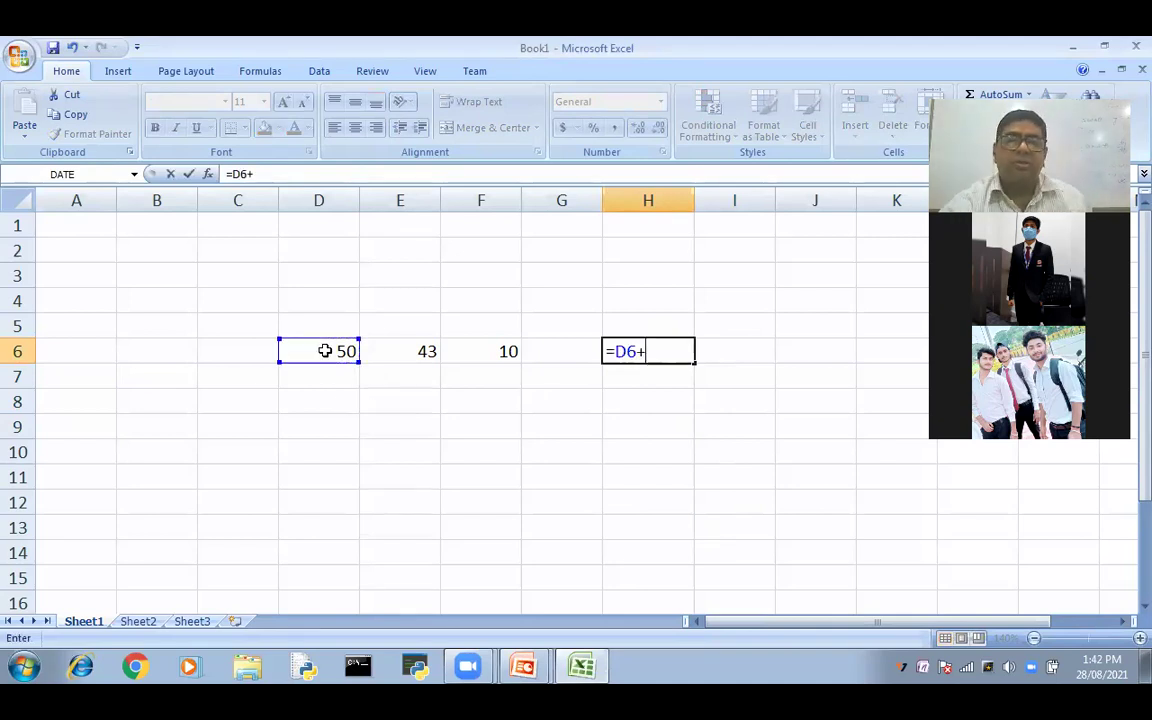
pyautogui.click(382, 353)
pyautogui.write('+')
pyautogui.click(478, 351)
pyautogui.press('Return')
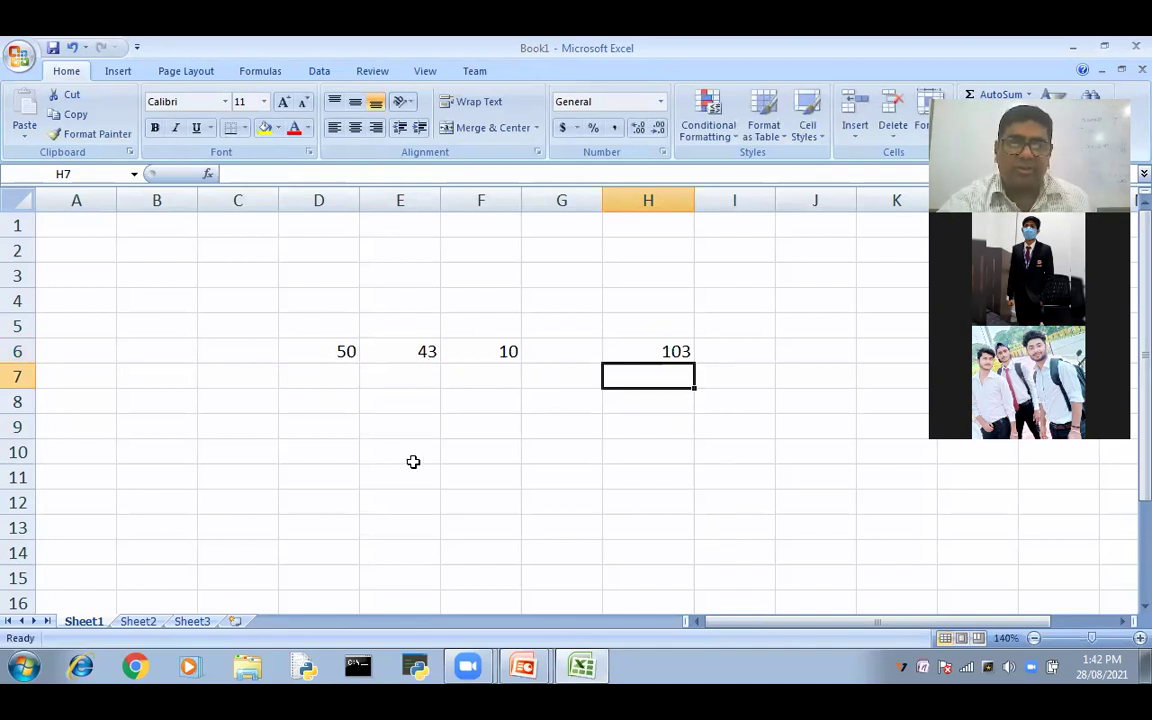
# Enter 21, 22 and 34 down column D in cells D7 to D9.
pyautogui.click(330, 375)
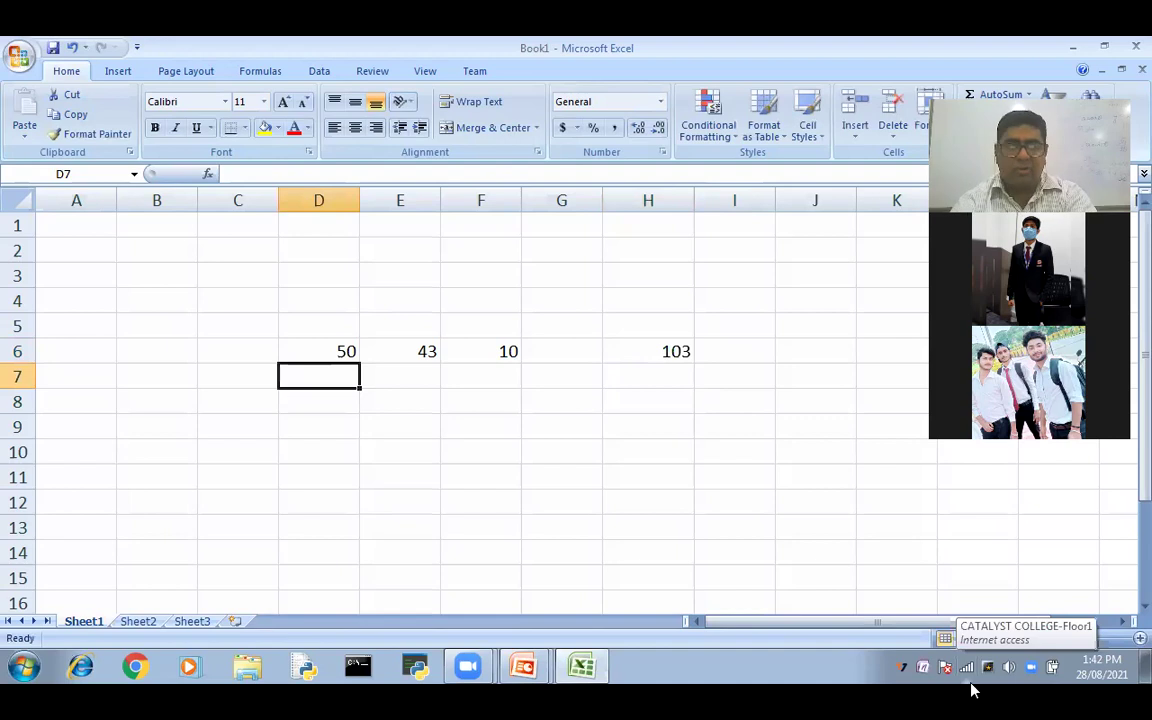
pyautogui.write('21')
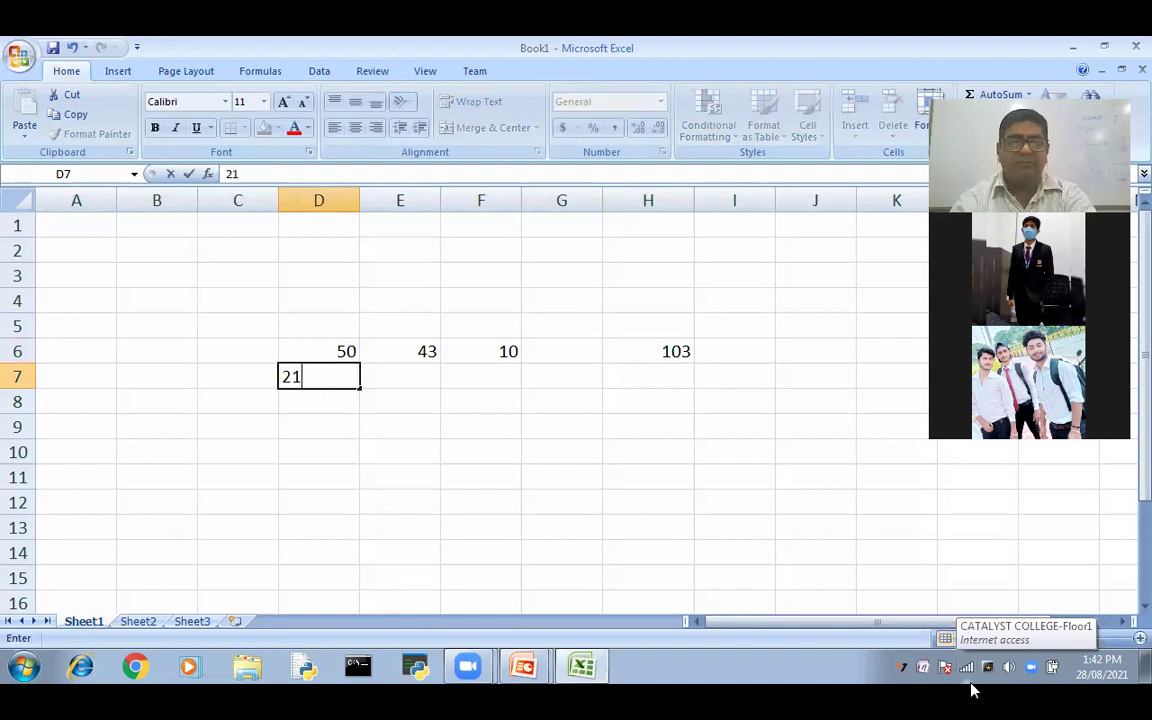
pyautogui.press('Return')
pyautogui.write('22')
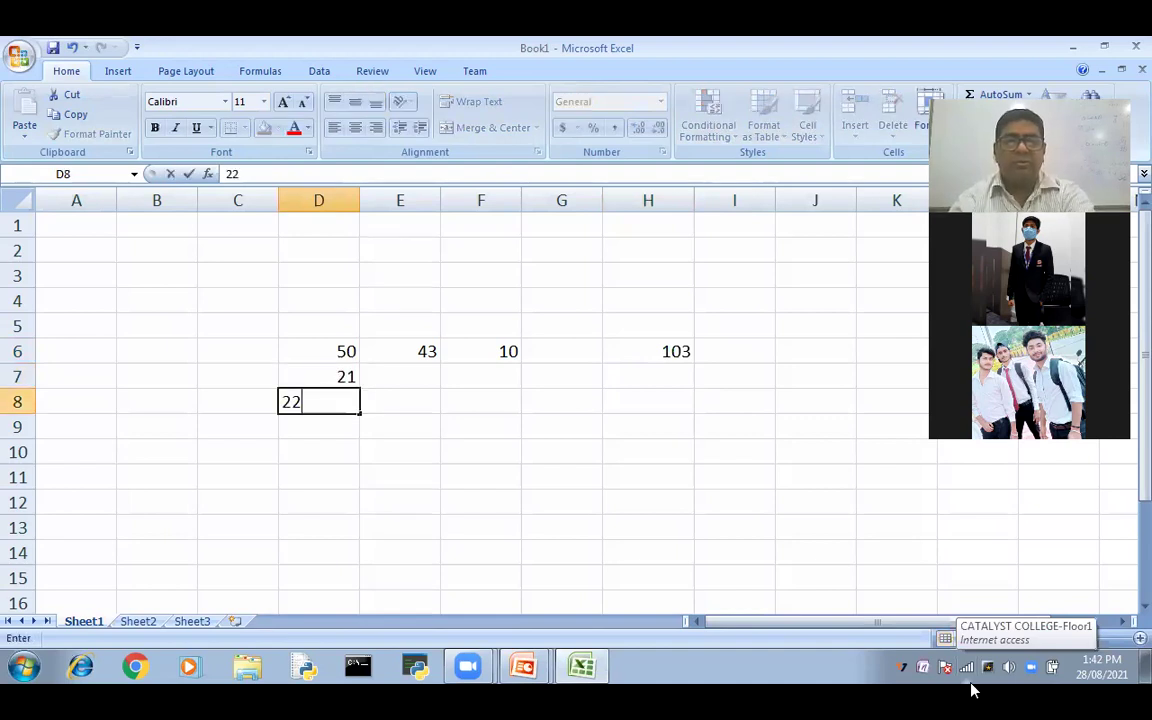
pyautogui.press('Return')
pyautogui.write('34')
pyautogui.press('Return')
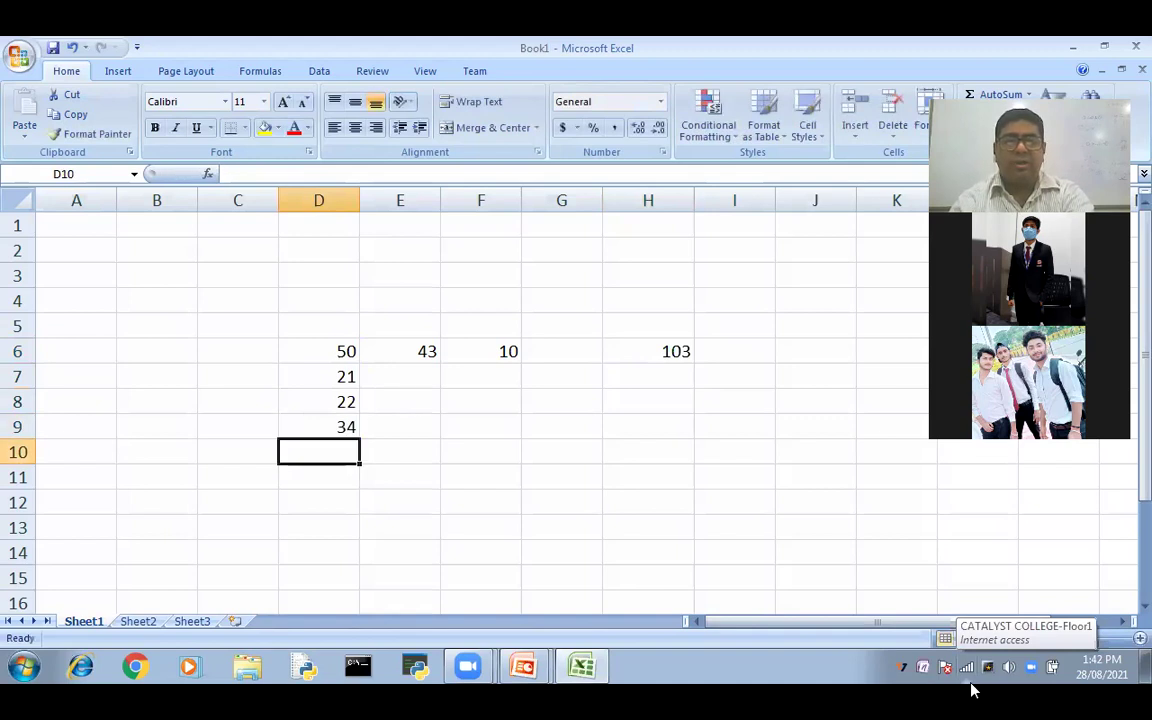
# Enter 33 in cell D10 below the other numbers in column D.
pyautogui.write('33')
pyautogui.press('Return')
pyautogui.click(604, 452)
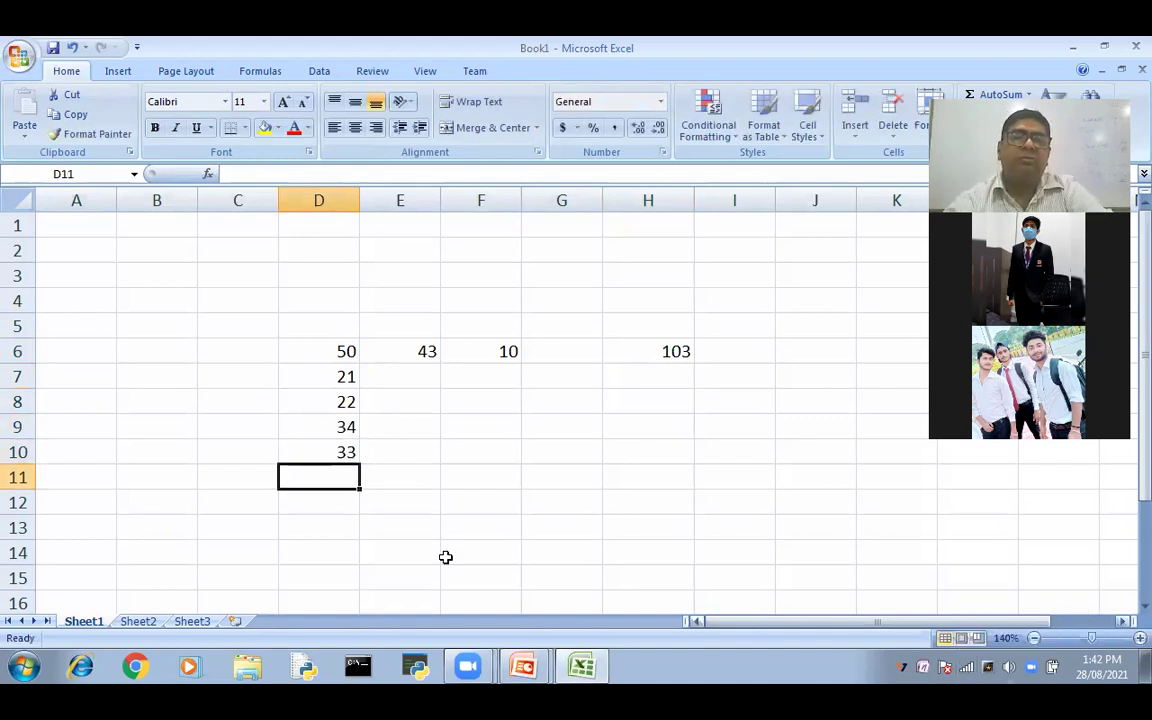
# Total the numbers in D6 to D10 with AutoSum, placing the result in cell D11.
pyautogui.moveTo(333, 345); pyautogui.dragTo(337, 458)
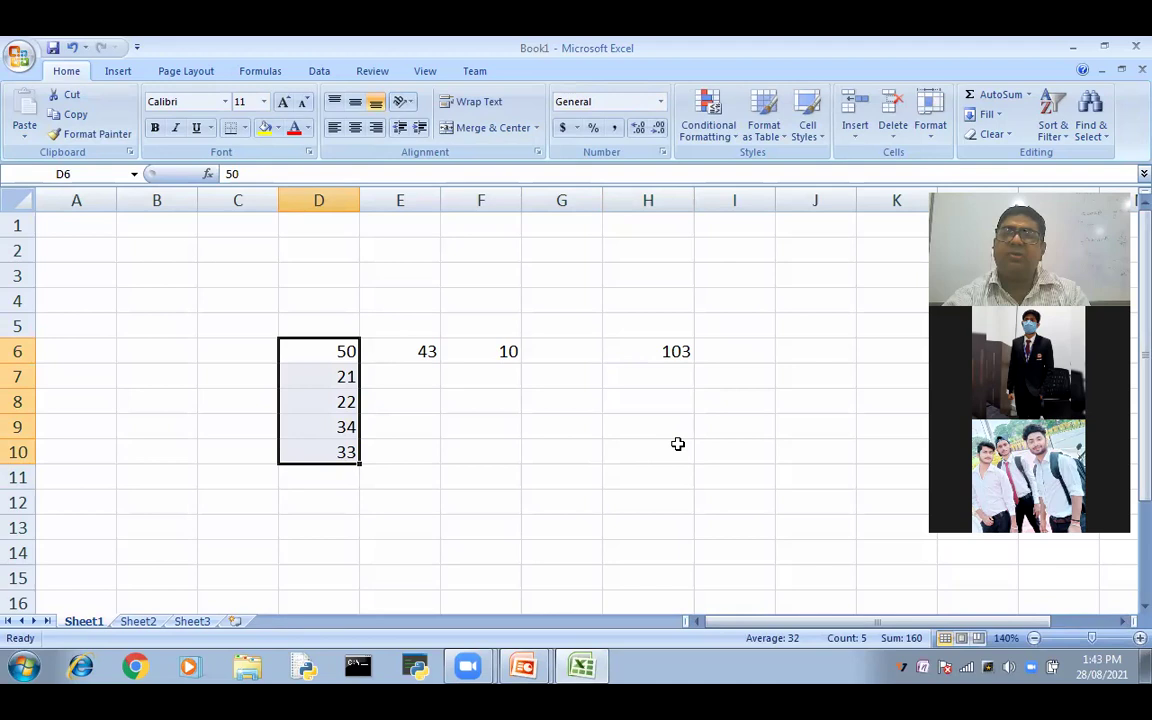
pyautogui.click(1000, 95)
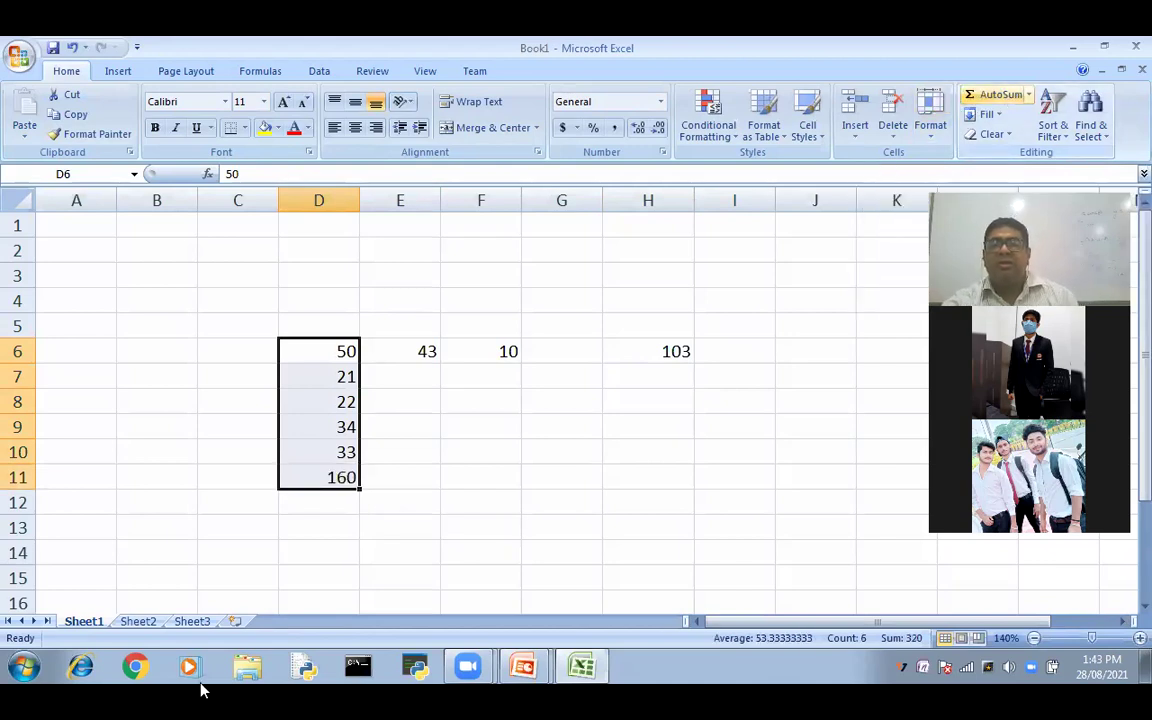
pyautogui.click(398, 478)
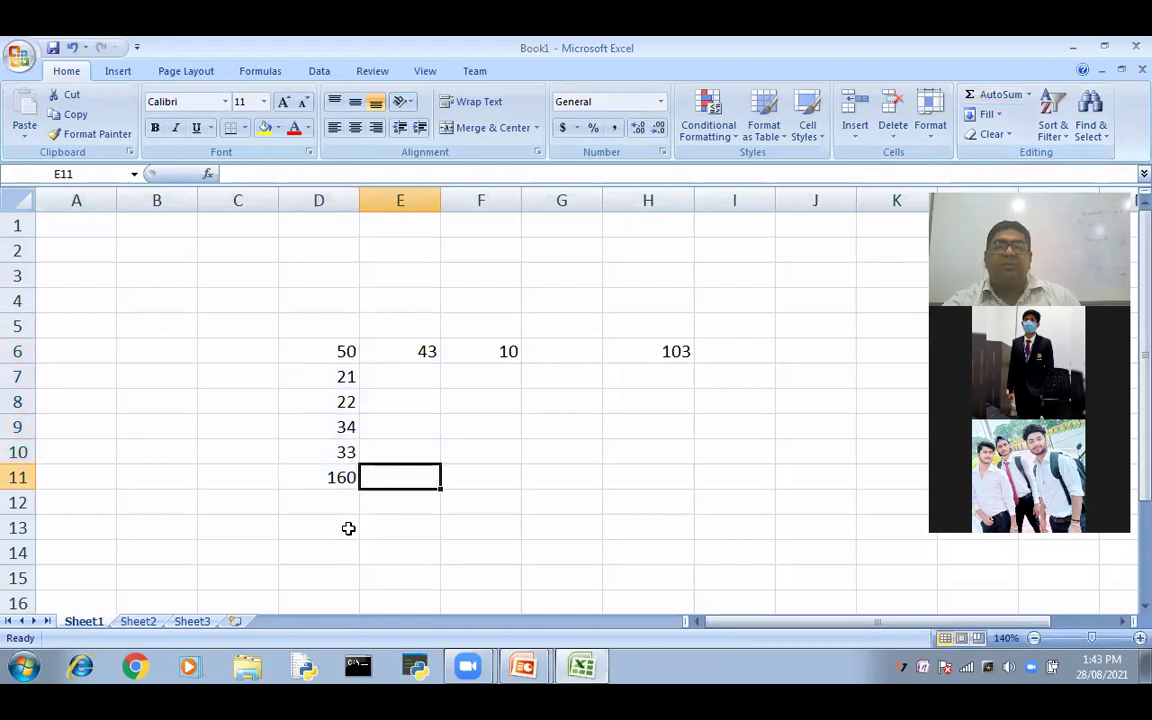
pyautogui.click(321, 575)
pyautogui.click(511, 513)
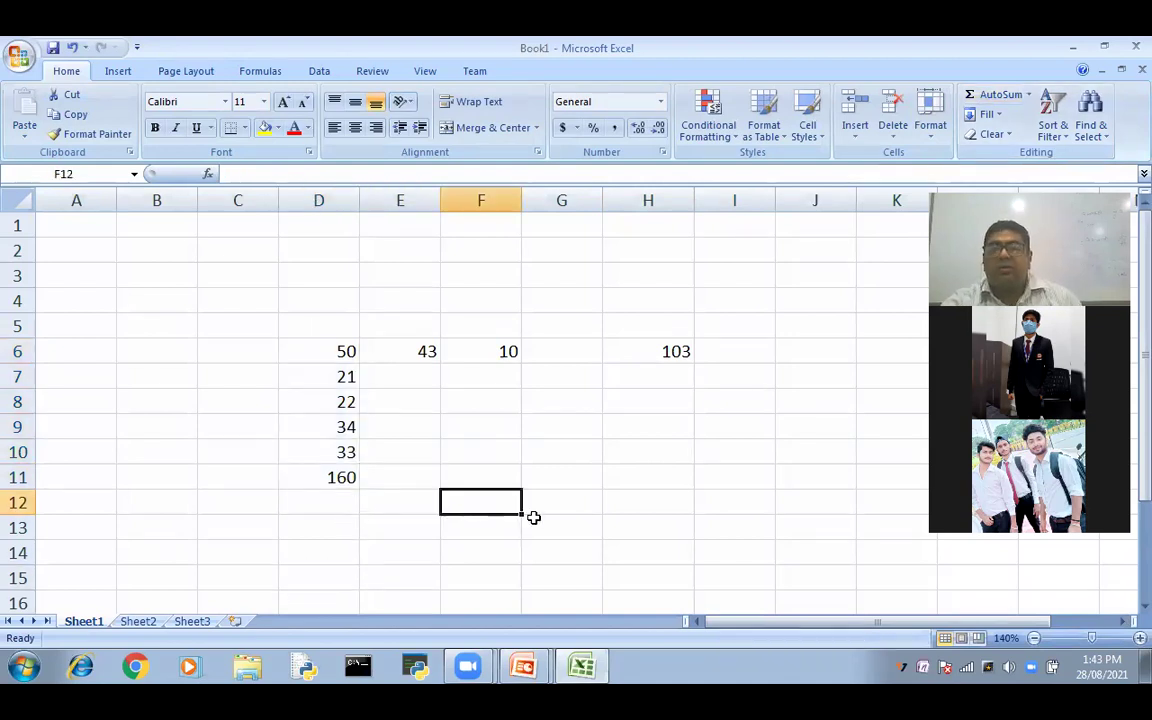
# Review the SUM formula in cell D11 and clear it from the cell.
pyautogui.click(321, 478)
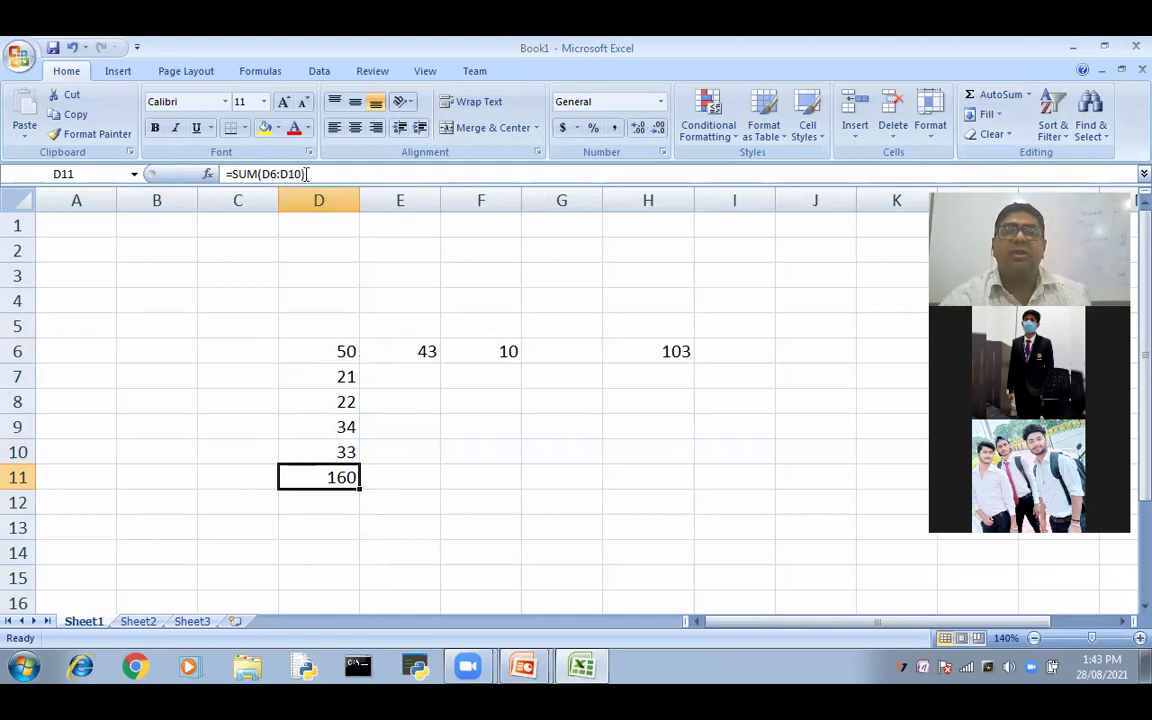
pyautogui.moveTo(307, 174); pyautogui.dragTo(224, 174)
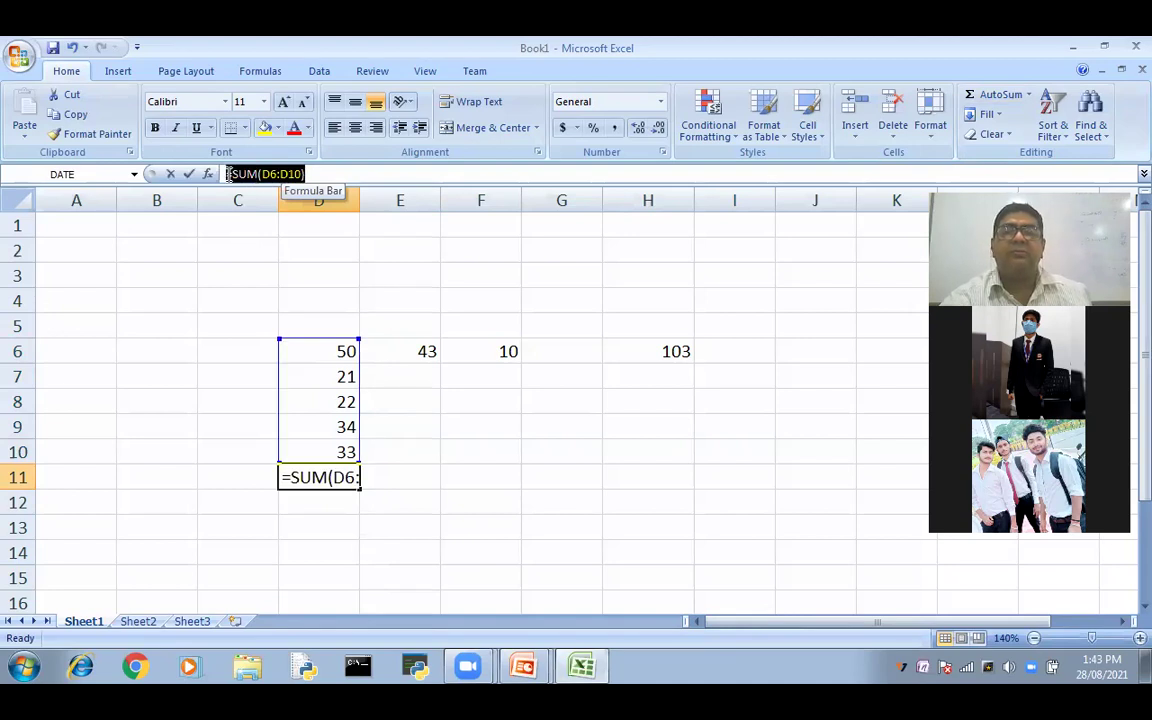
pyautogui.write('=')
pyautogui.click(609, 507)
pyautogui.click(620, 470)
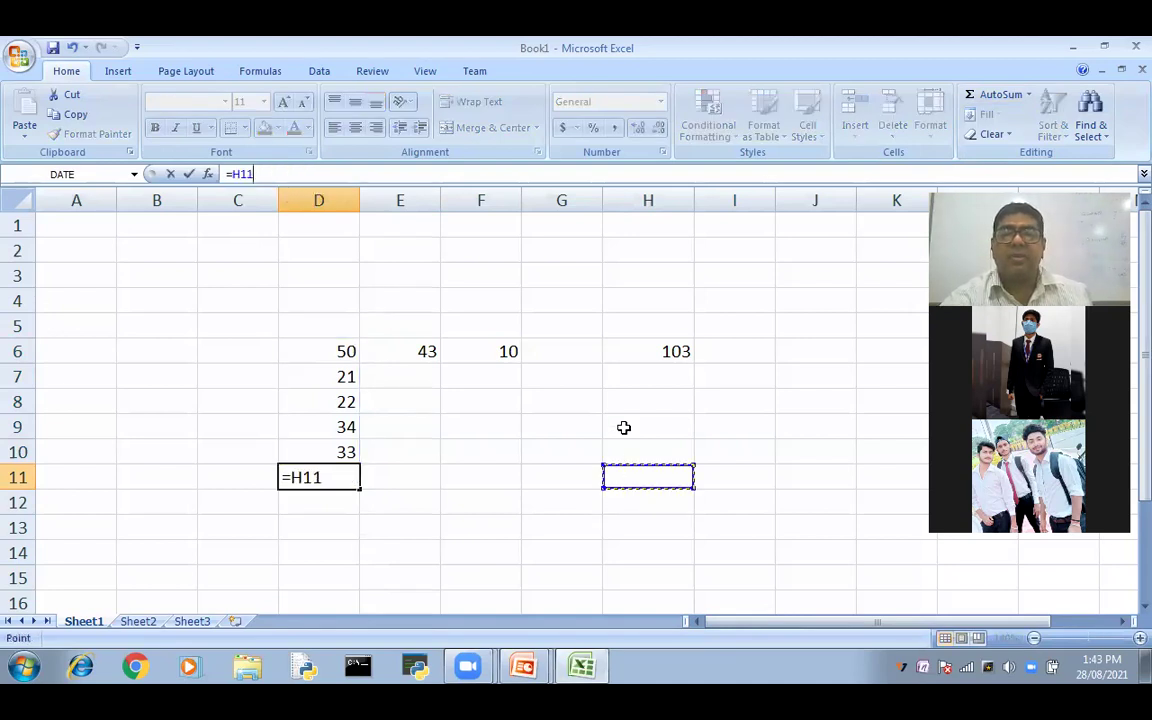
pyautogui.click(623, 427)
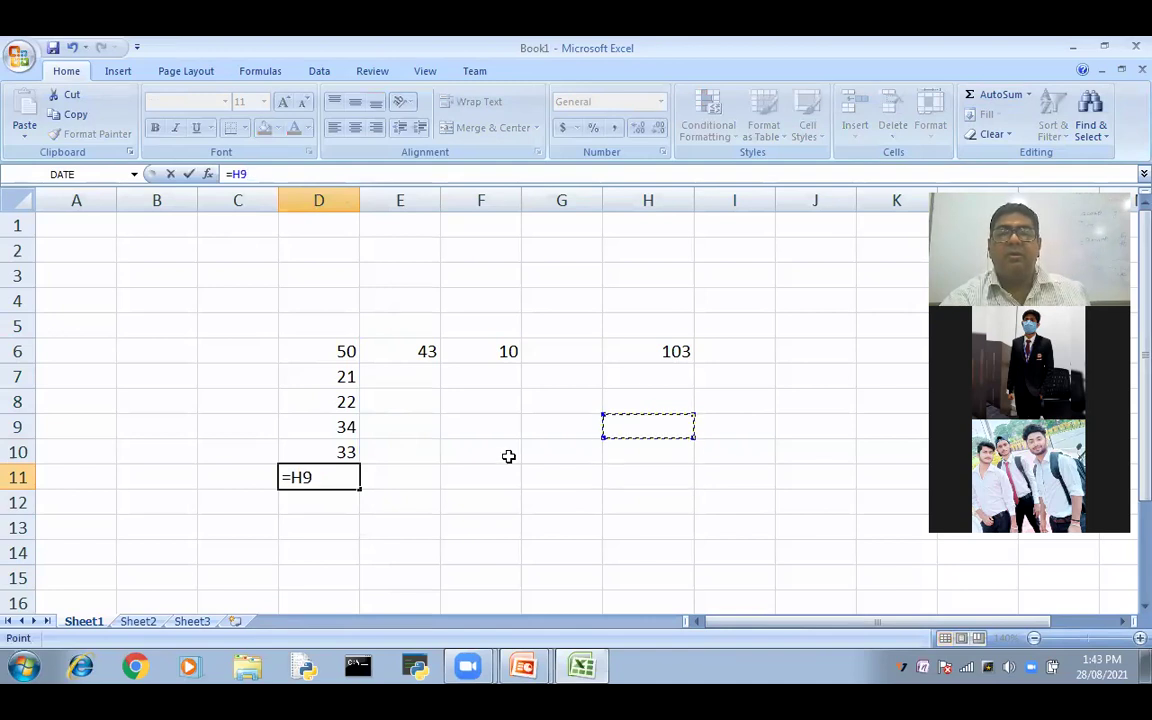
pyautogui.click(480, 502)
pyautogui.click(386, 553)
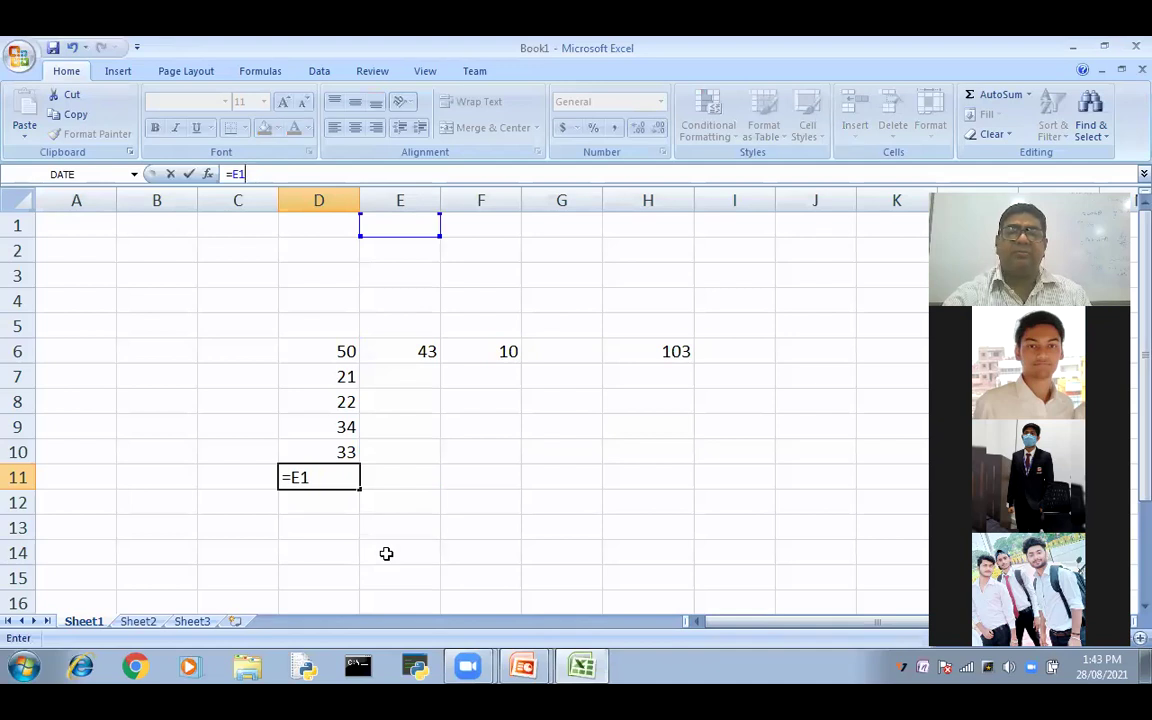
pyautogui.press('Escape')
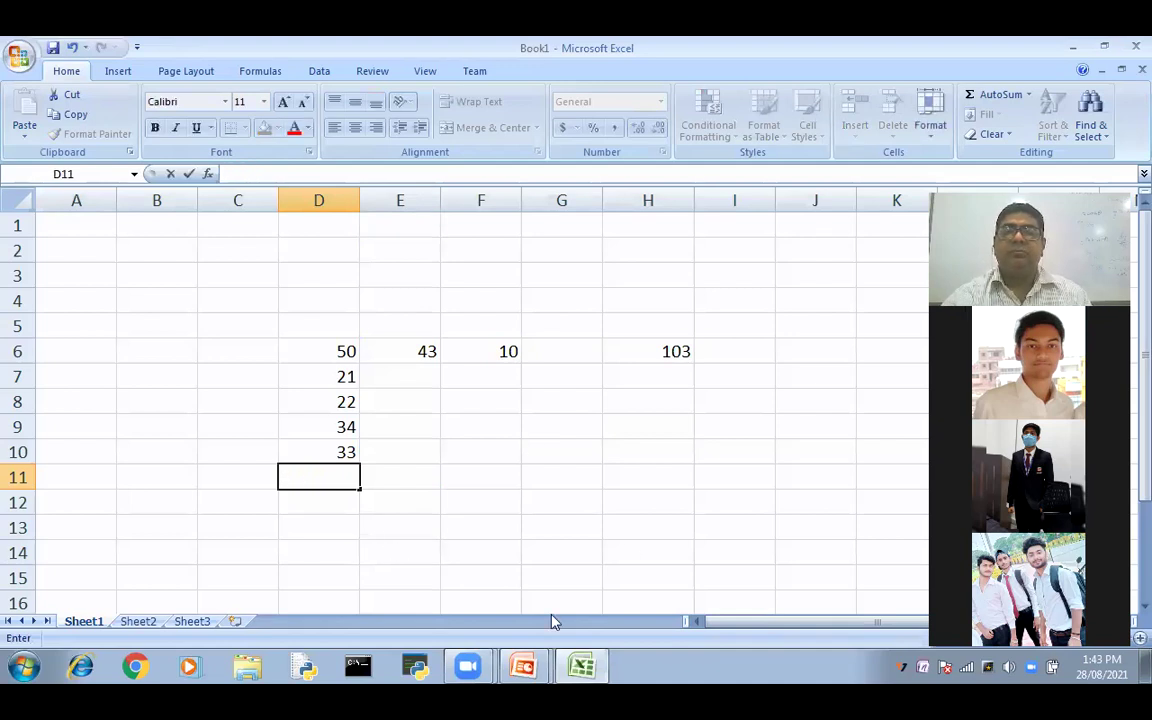
# Average the numbers in D6 to D10 in cell D11 with the Average function and review its formula.
pyautogui.moveTo(324, 348); pyautogui.dragTo(327, 445)
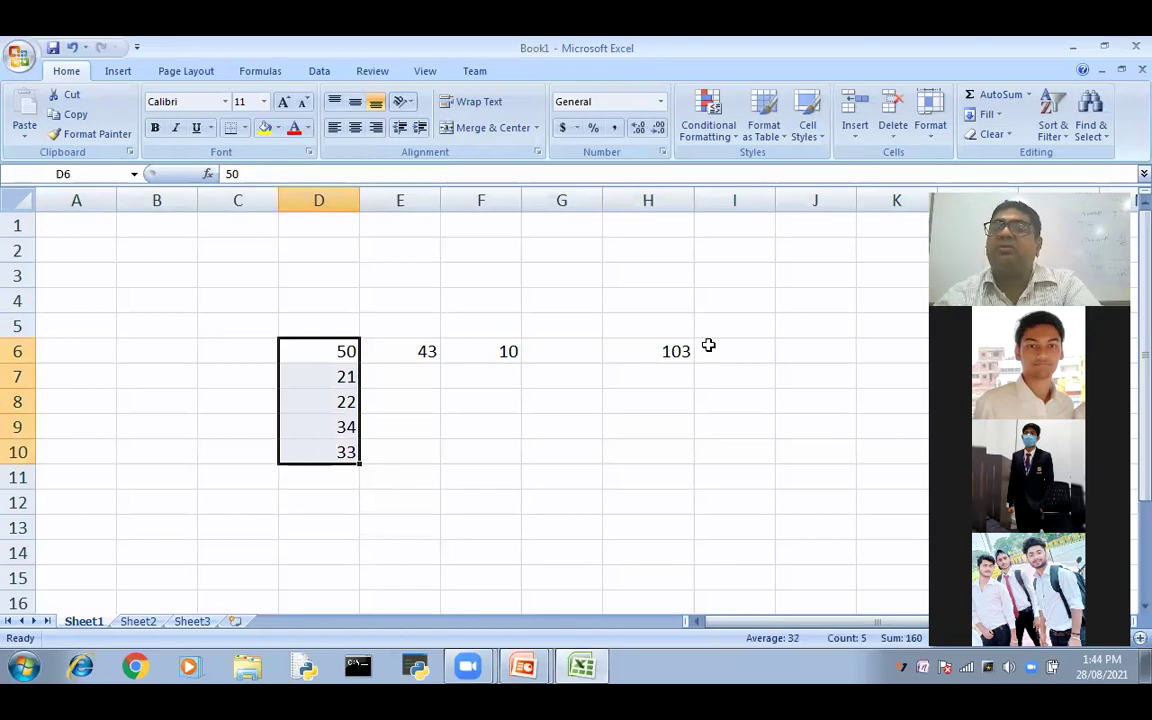
pyautogui.click(1030, 96)
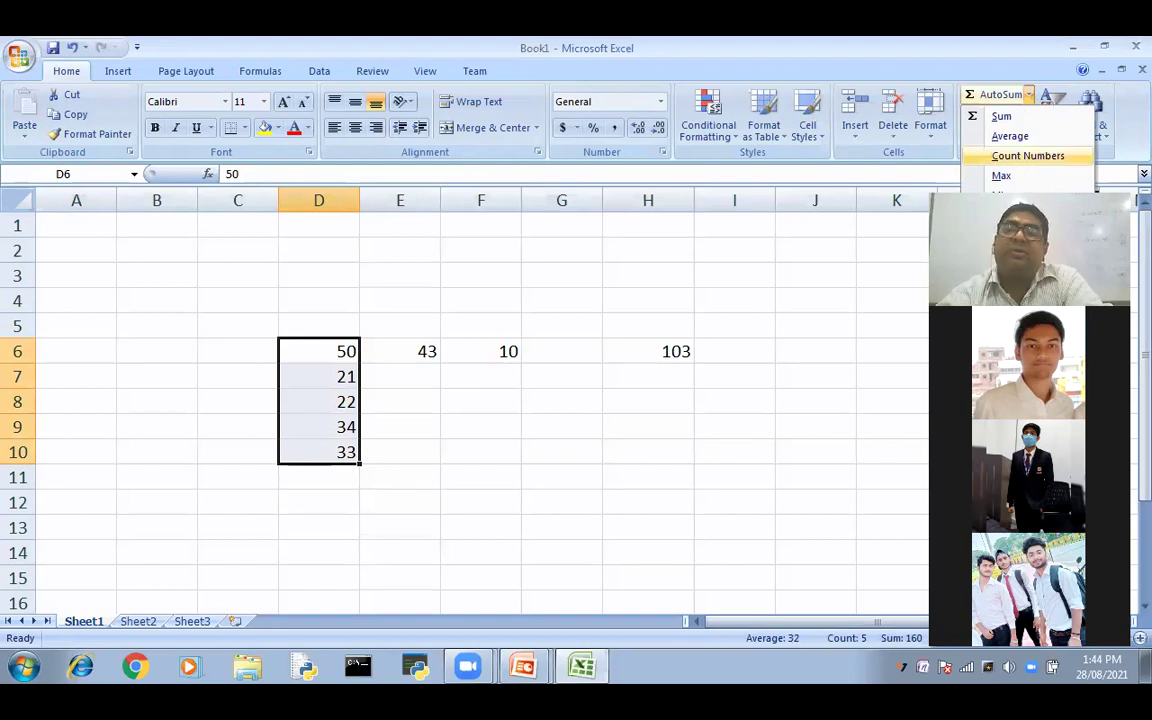
pyautogui.click(1004, 138)
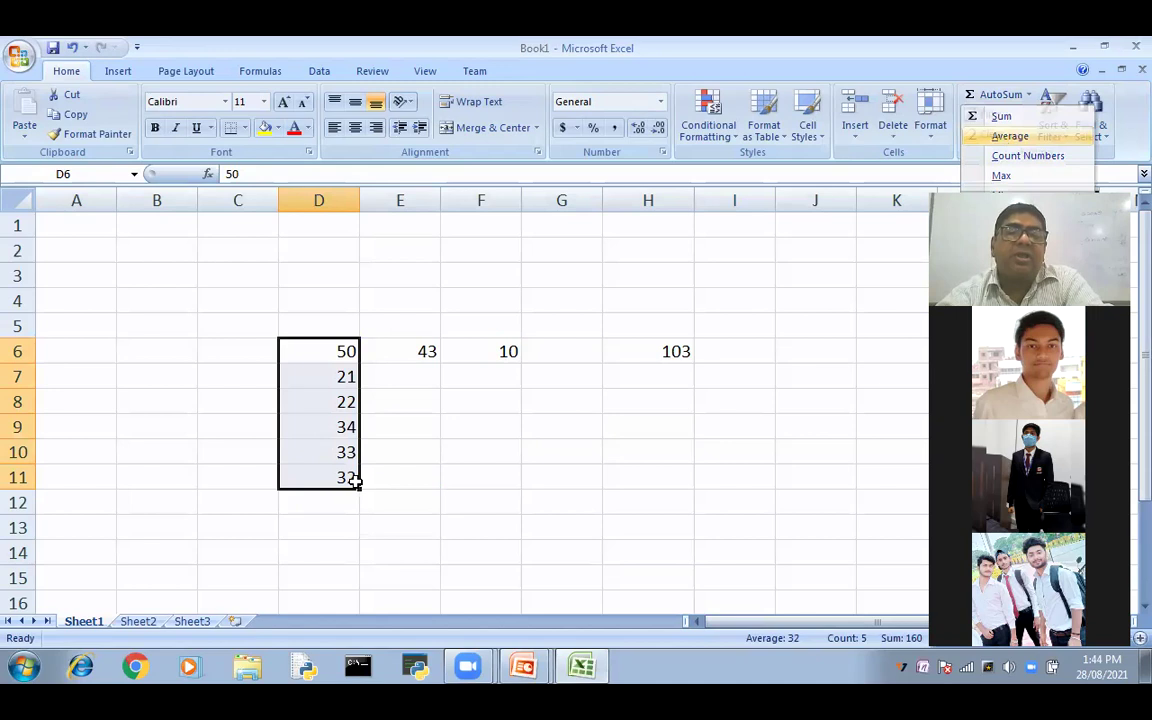
pyautogui.click(341, 507)
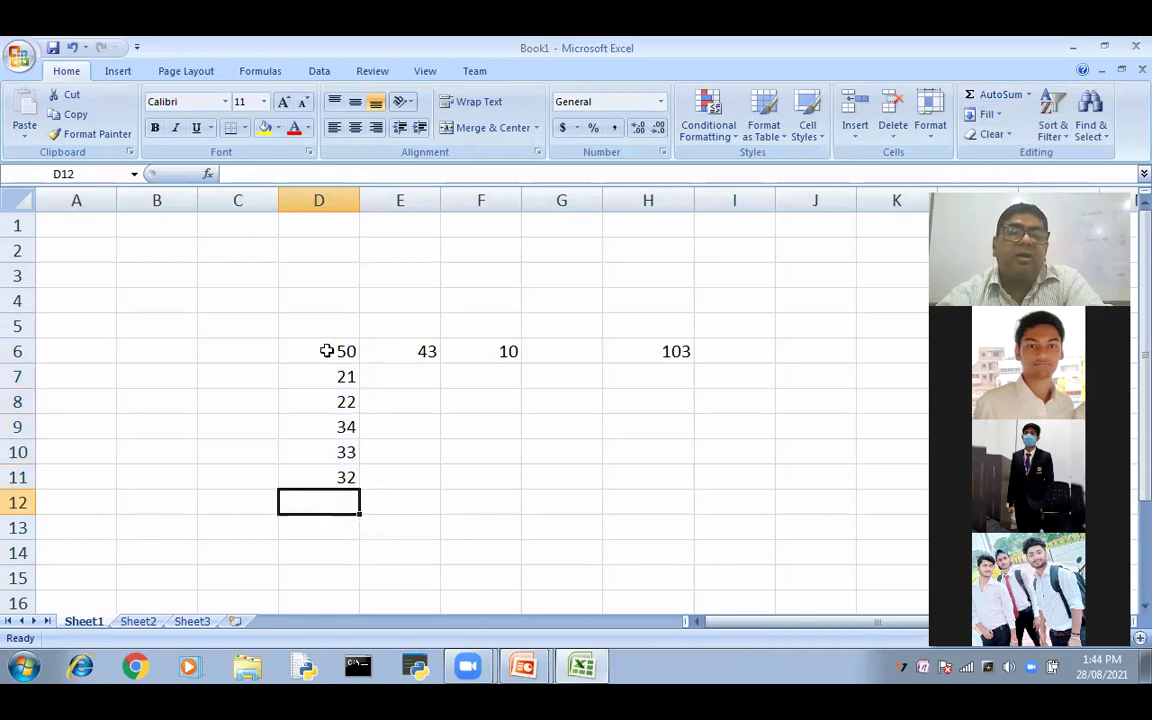
pyautogui.moveTo(340, 351); pyautogui.dragTo(329, 463)
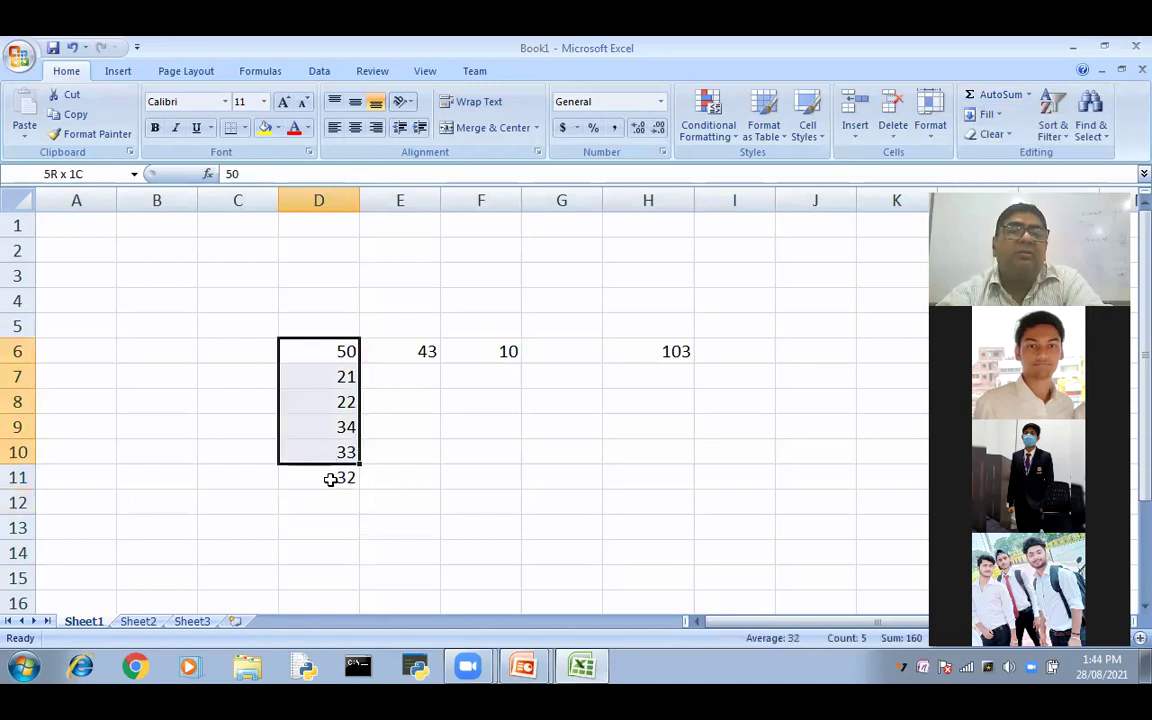
pyautogui.click(329, 476)
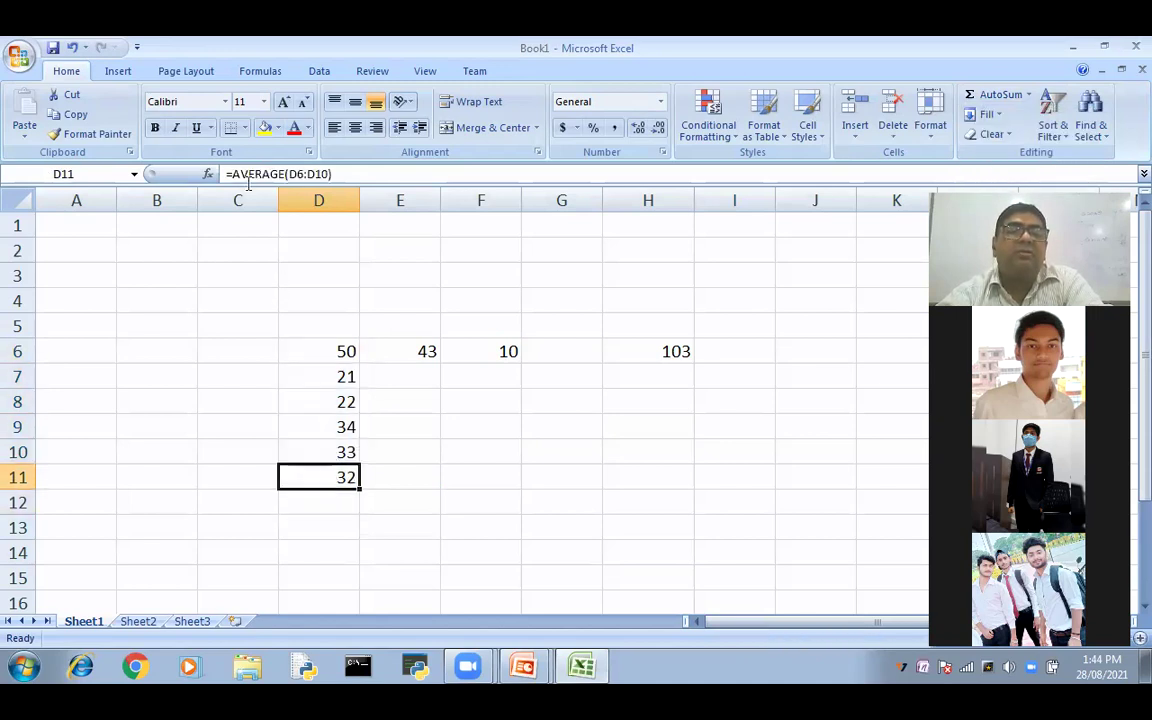
# Erase the entire AVERAGE formula from cell D11.
pyautogui.click(335, 174)
pyautogui.press('BackSpace')
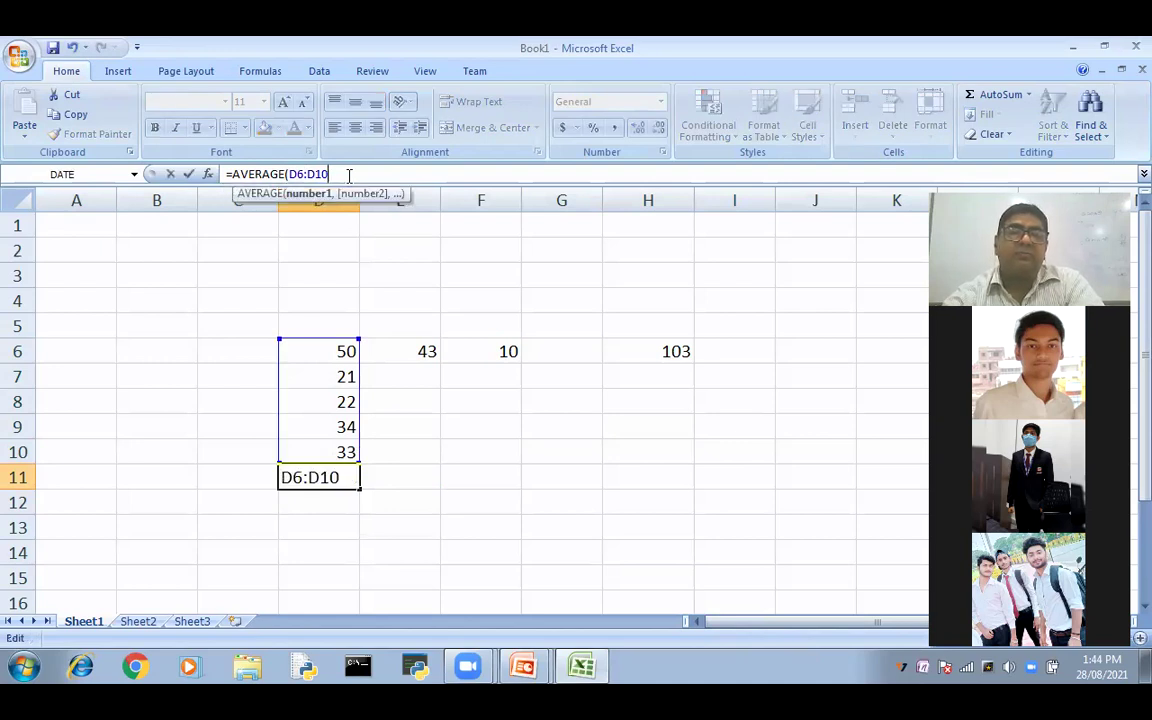
pyautogui.press('BackSpace')
pyautogui.press('BackSpace')
pyautogui.press('BackSpace')
pyautogui.press('BackSpace')
pyautogui.press('BackSpace')
pyautogui.press('BackSpace')
pyautogui.press('BackSpace')
pyautogui.press('BackSpace')
pyautogui.press('BackSpace')
pyautogui.press('BackSpace')
pyautogui.press('BackSpace')
pyautogui.press('BackSpace')
pyautogui.press('BackSpace')
pyautogui.press('BackSpace')
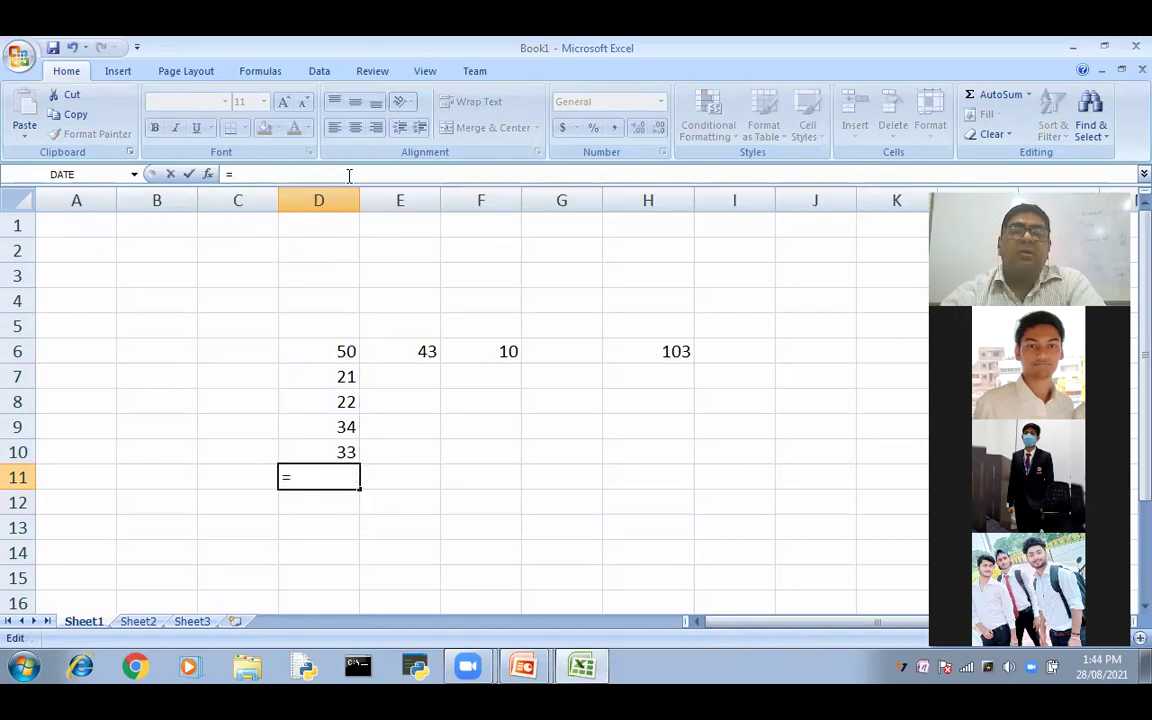
pyautogui.press('BackSpace')
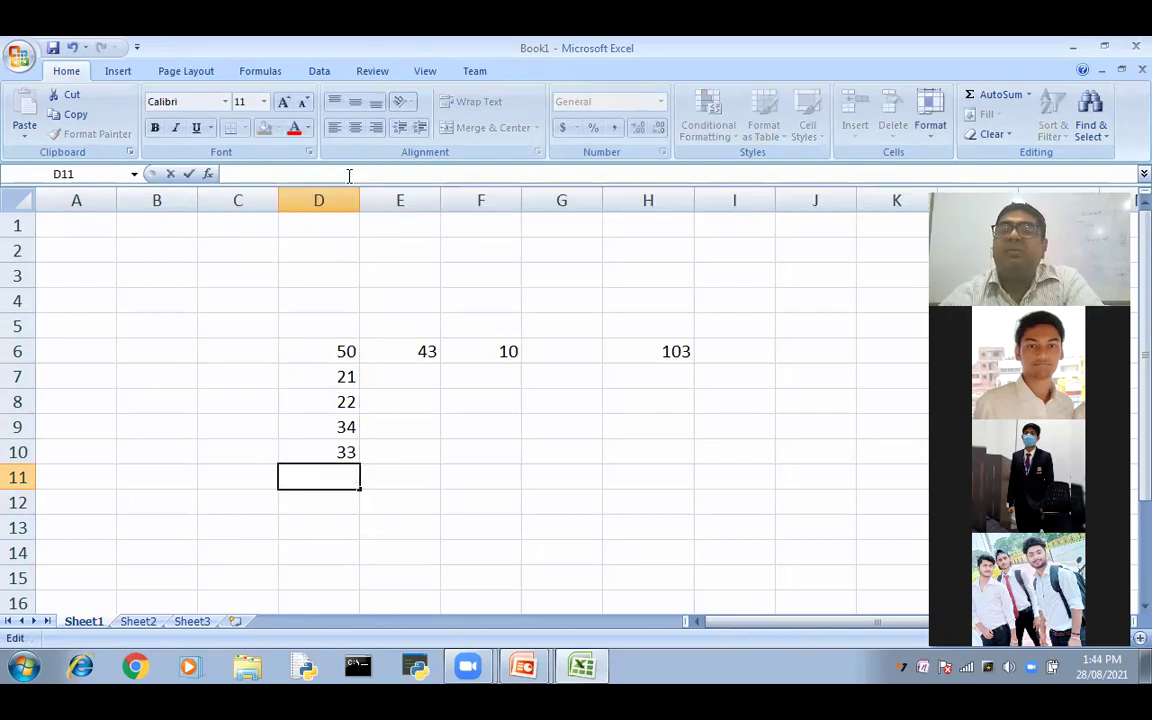
# Insert the Max function for D6 to D10 in cell D11 and review its formula.
pyautogui.click(1031, 97)
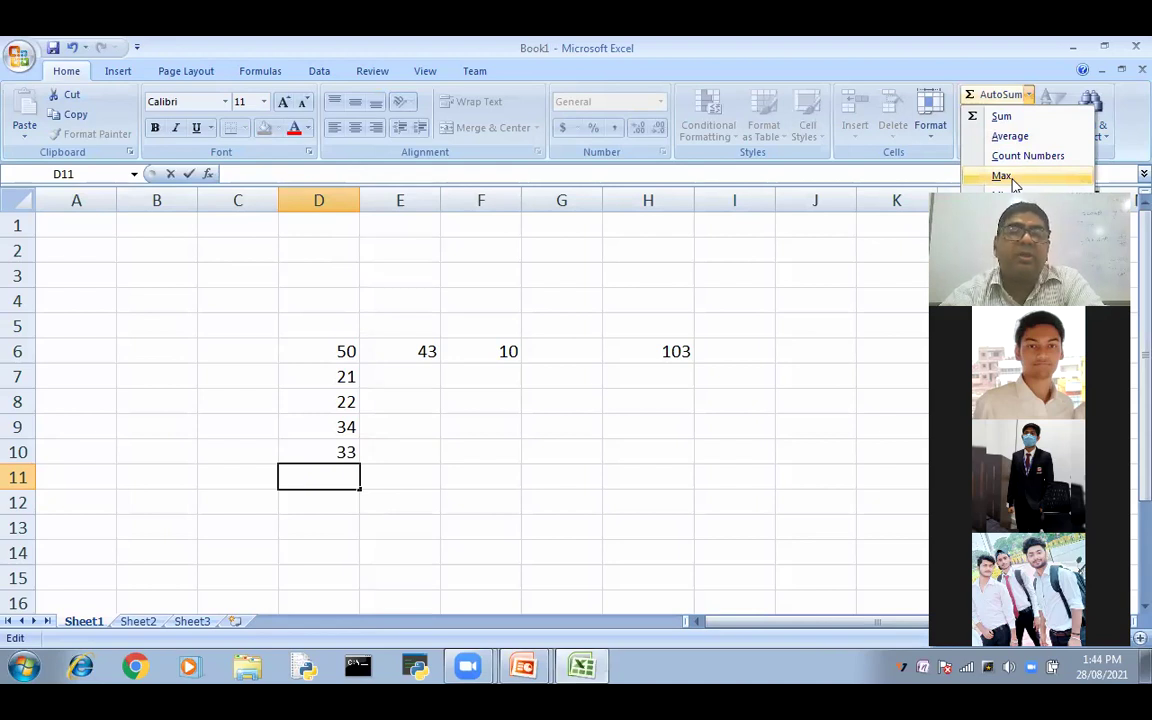
pyautogui.press('Escape')
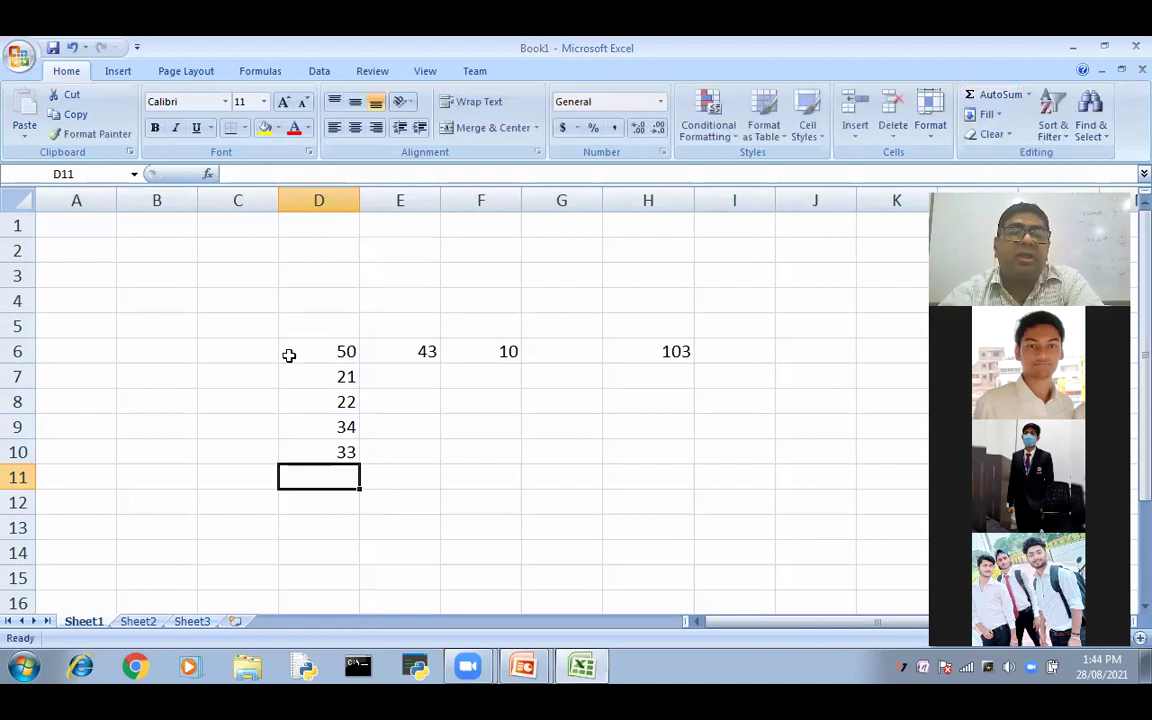
pyautogui.moveTo(300, 352); pyautogui.dragTo(340, 455)
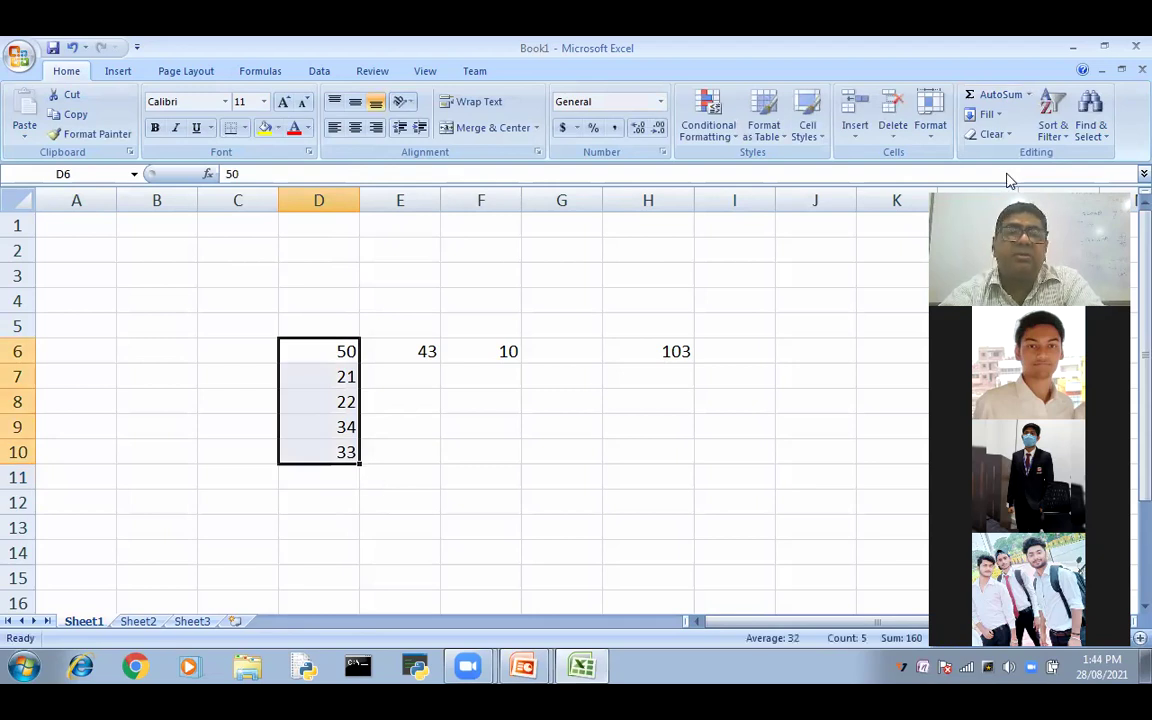
pyautogui.click(1028, 94)
pyautogui.click(1003, 175)
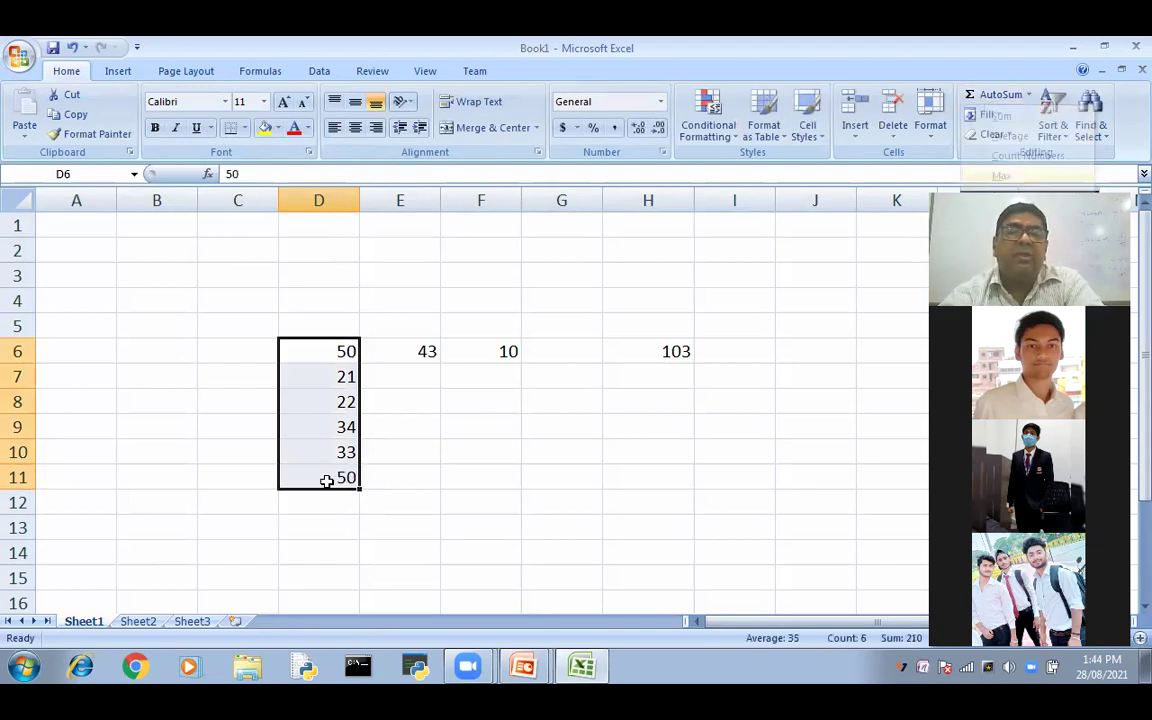
pyautogui.click(326, 481)
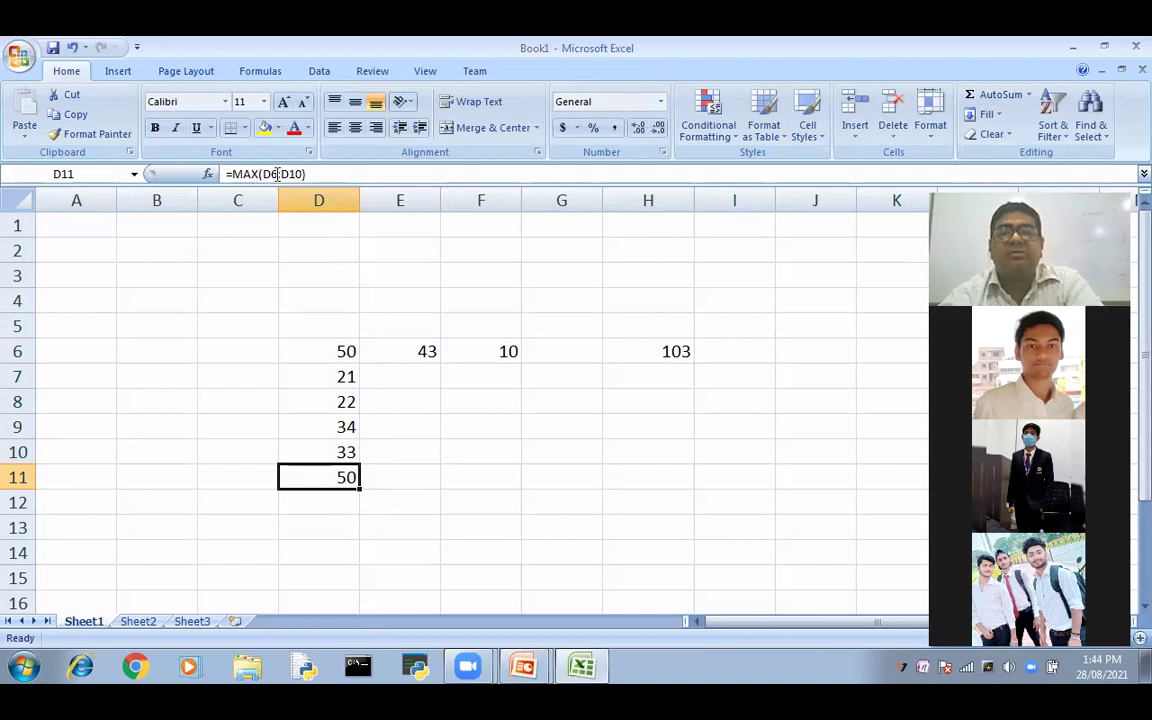